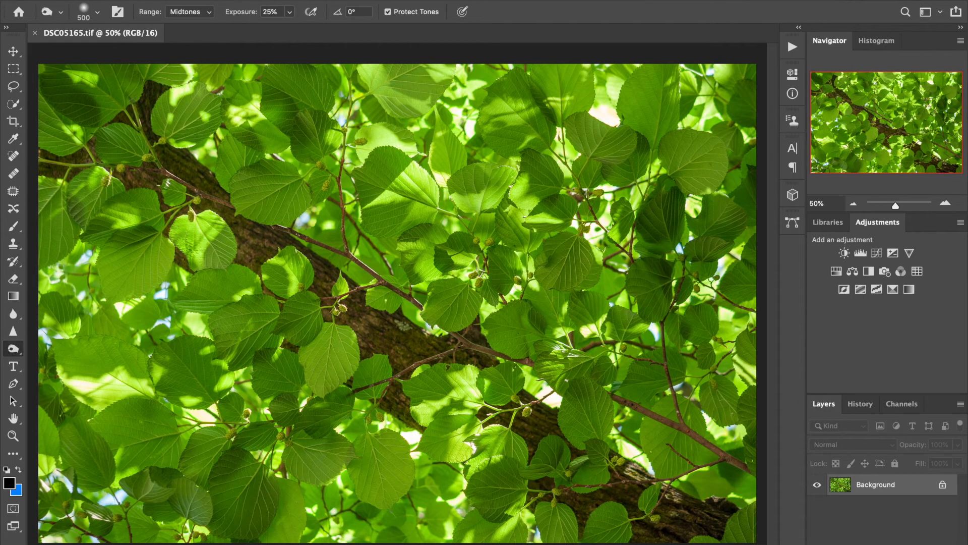
Open the leaf photo DSC05165.tif in the Topaz Adjust AI filter
{"action": "left_click", "coordinate": [343, 1]}
{"action": "mouse_move", "coordinate": [315, 1]}
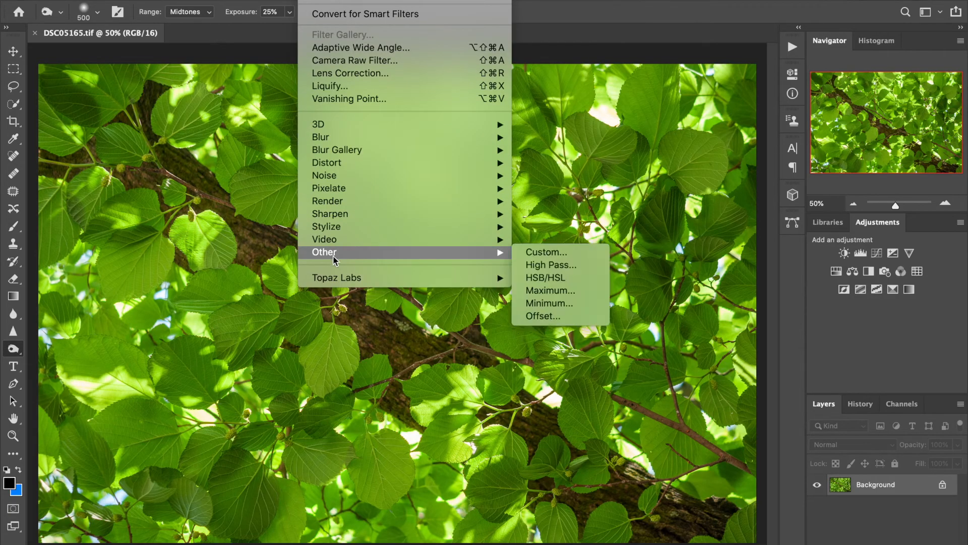
{"action": "mouse_move", "coordinate": [340, 278]}
{"action": "left_click", "coordinate": [540, 277]}
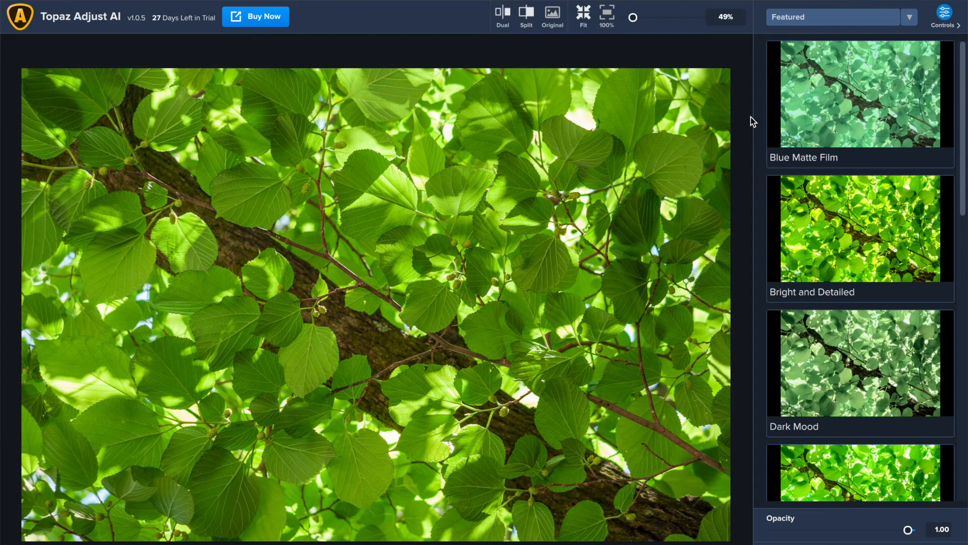
Browse the Featured preset previews and check which other preset categories are available
{"action": "scroll", "coordinate": [891, 297], "scroll_direction": "down", "scroll_amount": 2}
{"action": "left_click", "coordinate": [890, 297]}
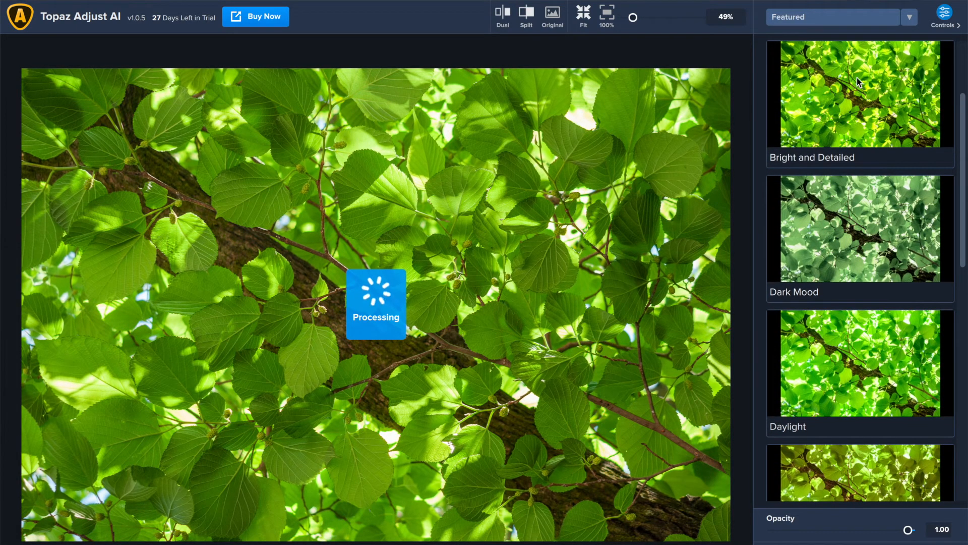
{"action": "scroll", "coordinate": [823, 433], "scroll_direction": "down", "scroll_amount": 1}
{"action": "scroll", "coordinate": [823, 433], "scroll_direction": "down", "scroll_amount": 2}
{"action": "left_click", "coordinate": [824, 432]}
{"action": "scroll", "coordinate": [824, 432], "scroll_direction": "down", "scroll_amount": 1}
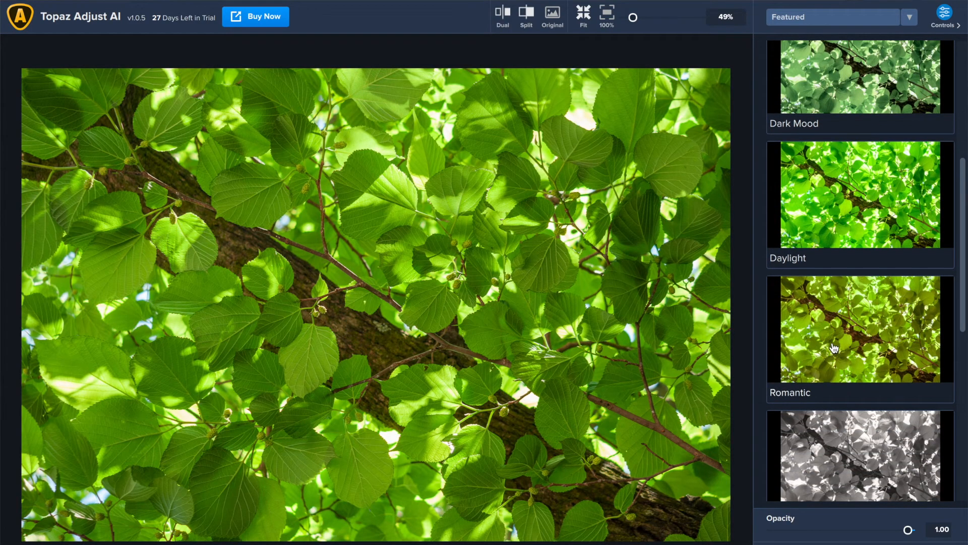
{"action": "scroll", "coordinate": [850, 325], "scroll_direction": "up", "scroll_amount": 5}
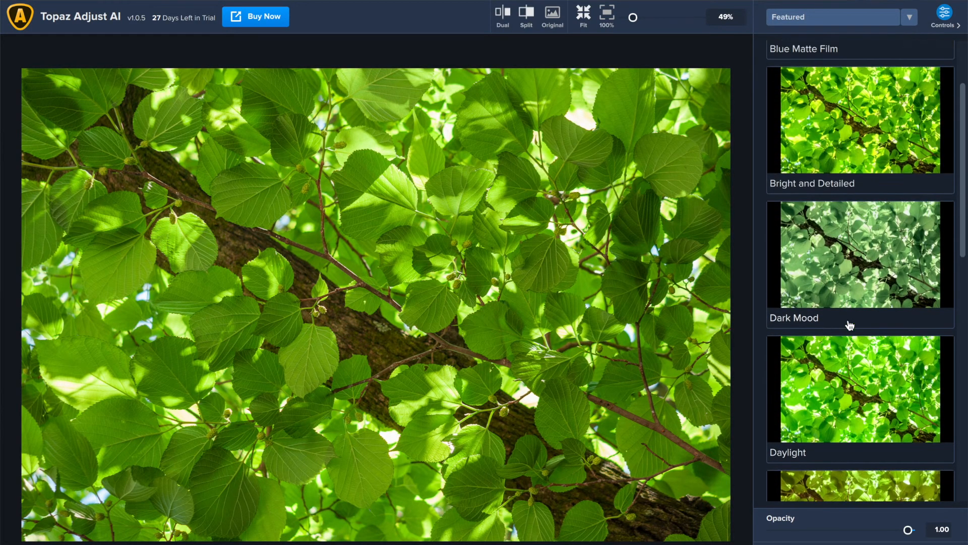
{"action": "left_click", "coordinate": [908, 18]}
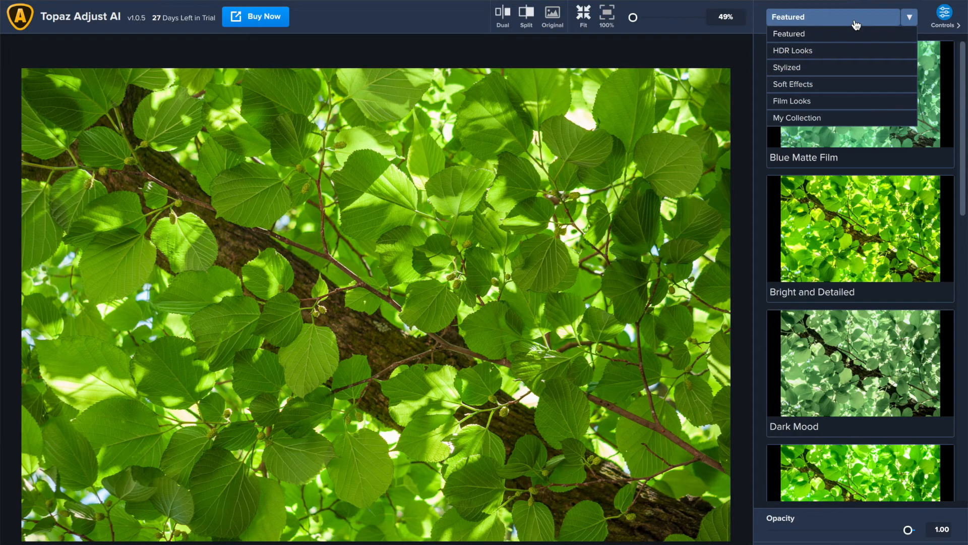
{"action": "left_click", "coordinate": [908, 19]}
{"action": "left_click", "coordinate": [908, 18]}
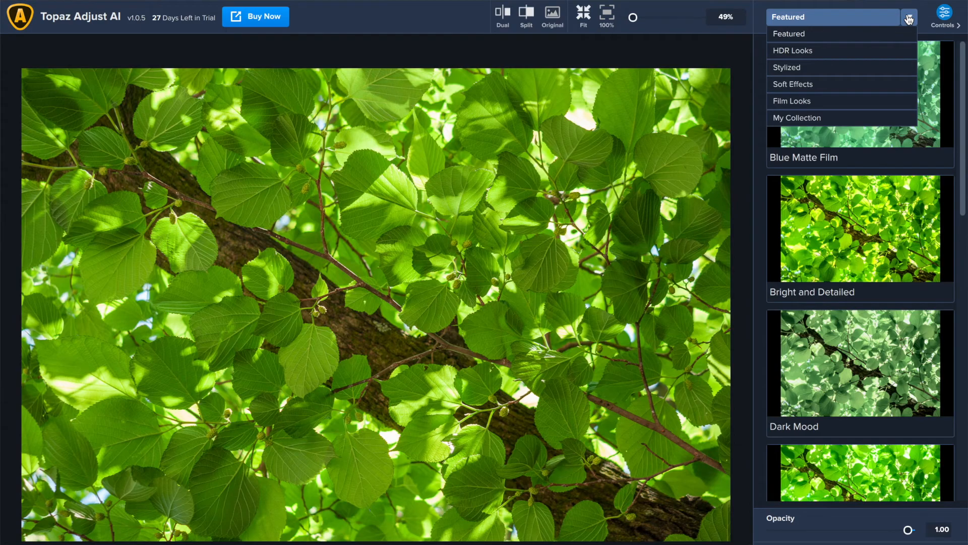
{"action": "left_click", "coordinate": [928, 36]}
{"action": "scroll", "coordinate": [869, 334], "scroll_direction": "down", "scroll_amount": 1}
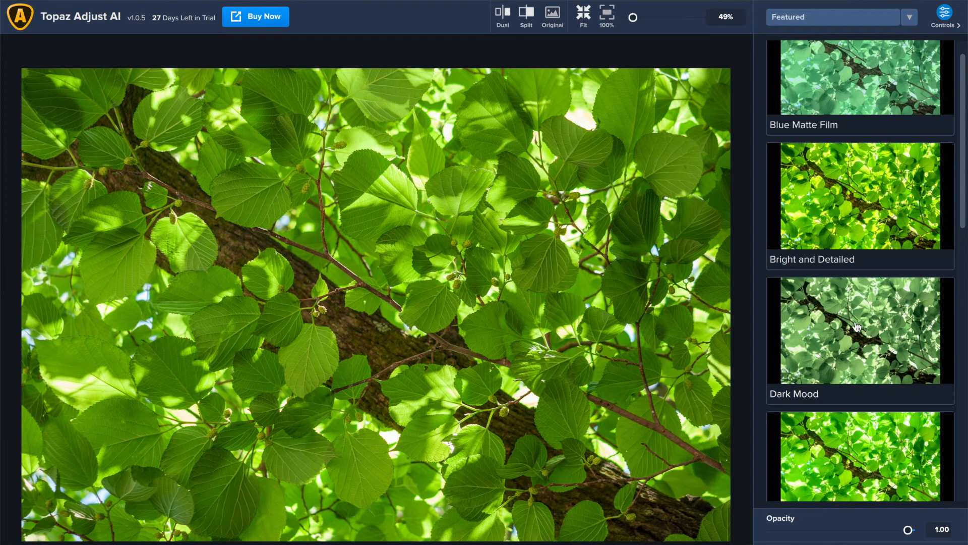
Apply the Dark Mood preset to the leaf photo and open its adjustment controls for review
{"action": "left_click", "coordinate": [818, 322]}
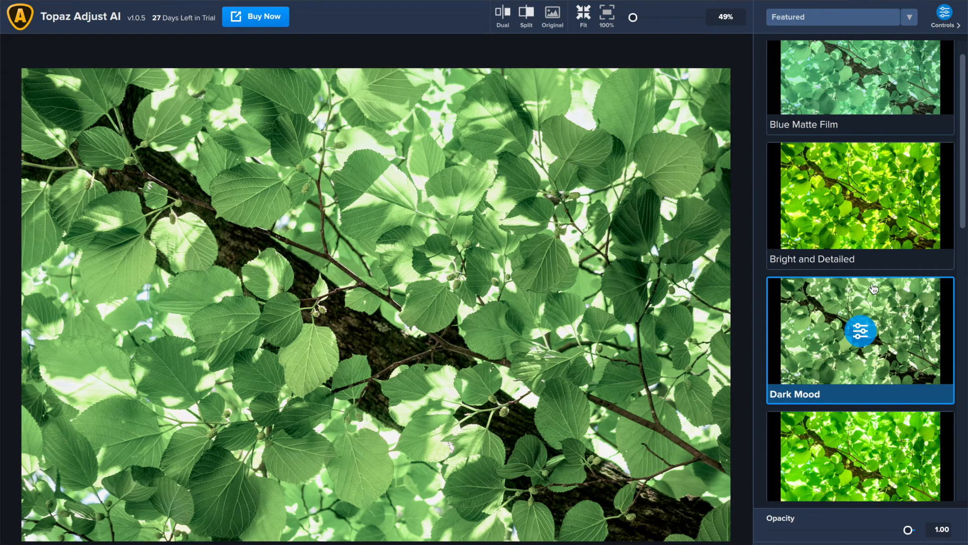
{"action": "left_click", "coordinate": [858, 340]}
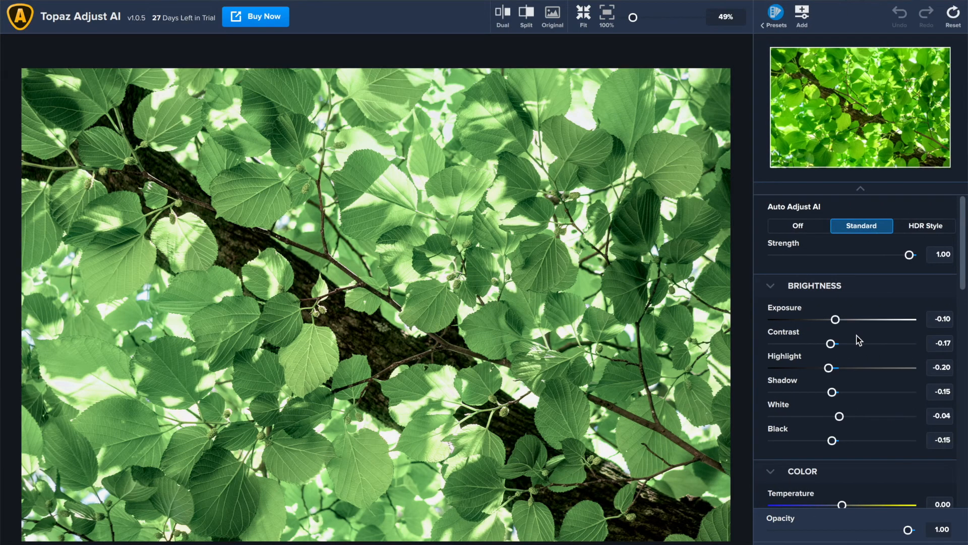
{"action": "scroll", "coordinate": [859, 339], "scroll_direction": "down", "scroll_amount": 5}
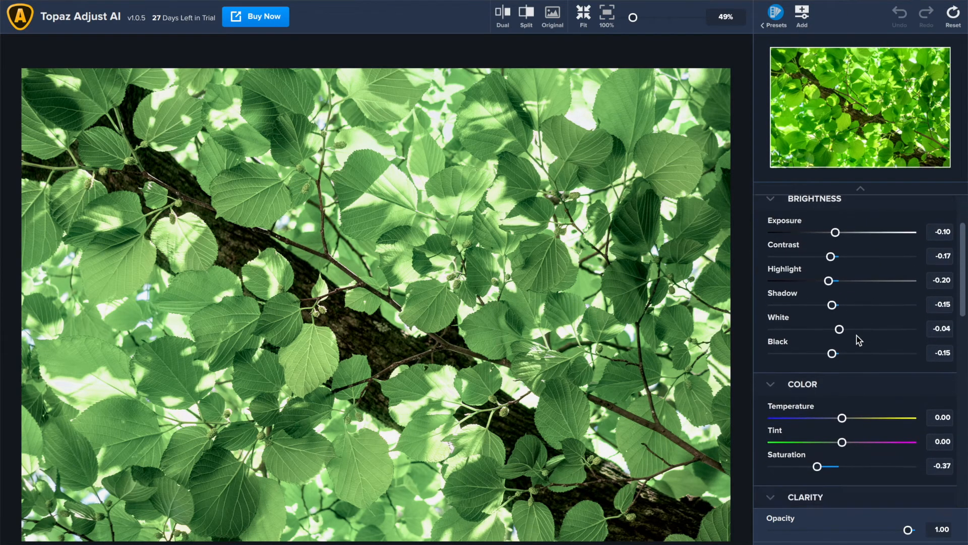
{"action": "scroll", "coordinate": [858, 340], "scroll_direction": "up", "scroll_amount": 4}
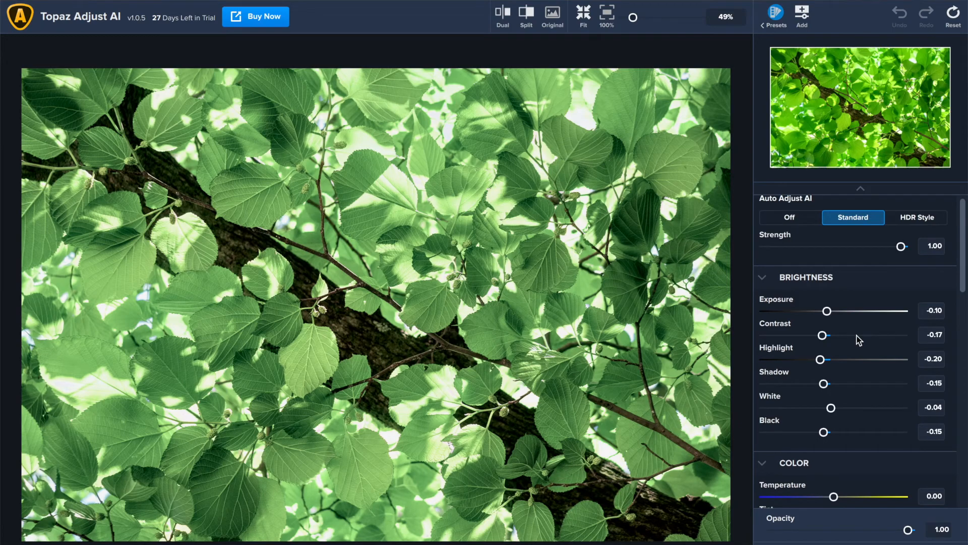
{"action": "scroll", "coordinate": [891, 362], "scroll_direction": "down", "scroll_amount": 5}
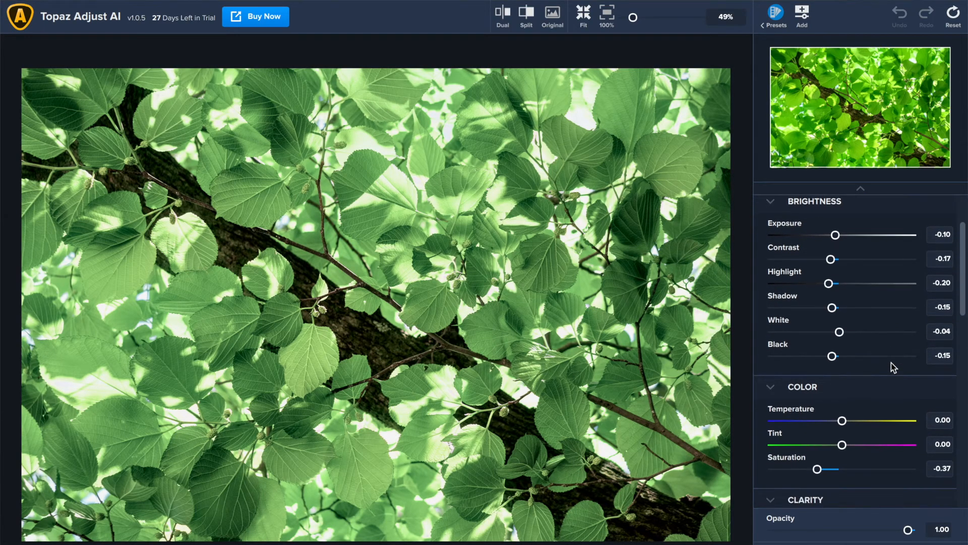
{"action": "scroll", "coordinate": [891, 362], "scroll_direction": "down", "scroll_amount": 7}
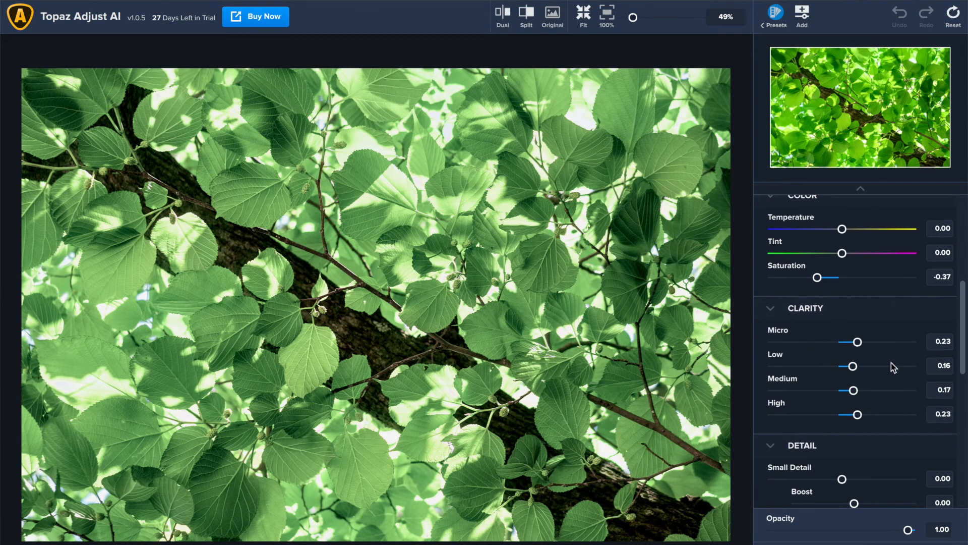
{"action": "scroll", "coordinate": [891, 367], "scroll_direction": "up", "scroll_amount": 12}
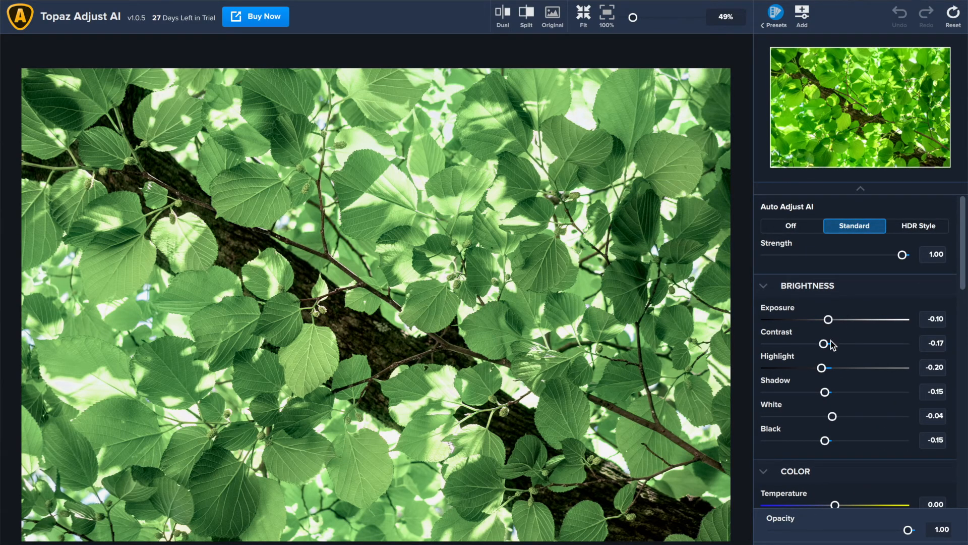
Set Contrast to 0.03, Highlight to -0.44, Black to -0.41 and the color Temperature to 0.10
{"action": "left_click_drag", "start_coordinate": [827, 344], "coordinate": [805, 370]}
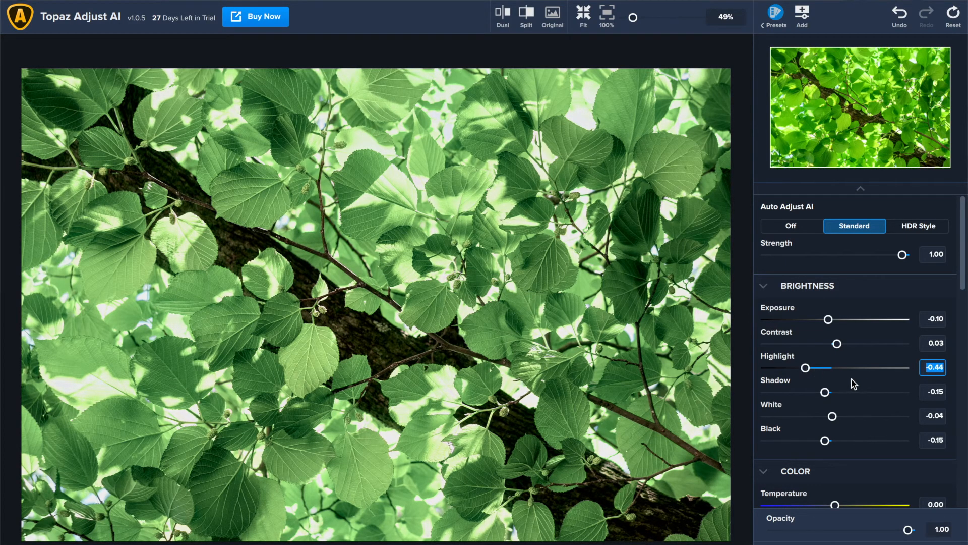
{"action": "mouse_move", "coordinate": [823, 440]}
{"action": "left_mouse_down"}
{"action": "mouse_move", "coordinate": [795, 443]}
{"action": "mouse_move", "coordinate": [811, 445]}
{"action": "left_mouse_up"}
{"action": "scroll", "coordinate": [845, 446], "scroll_direction": "down", "scroll_amount": 4}
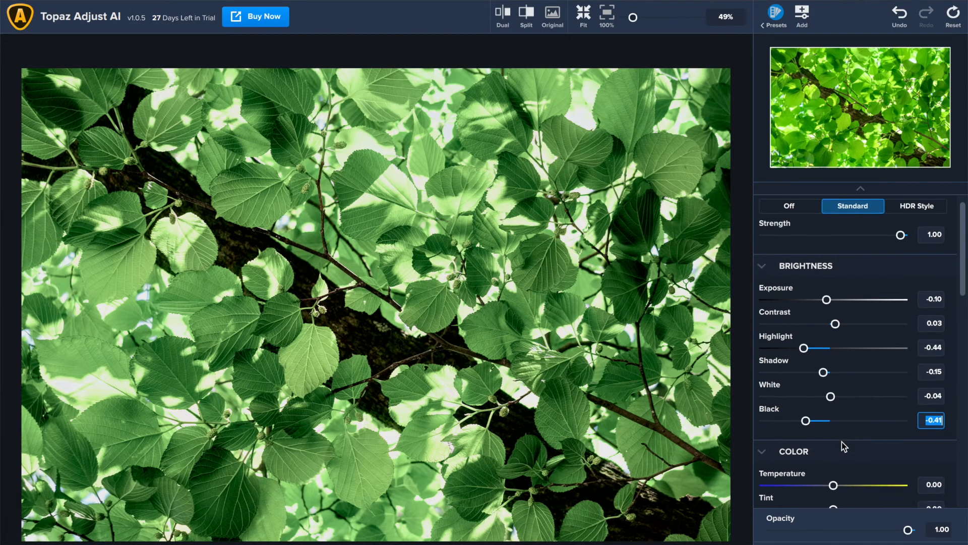
{"action": "left_click_drag", "start_coordinate": [841, 393], "coordinate": [849, 398]}
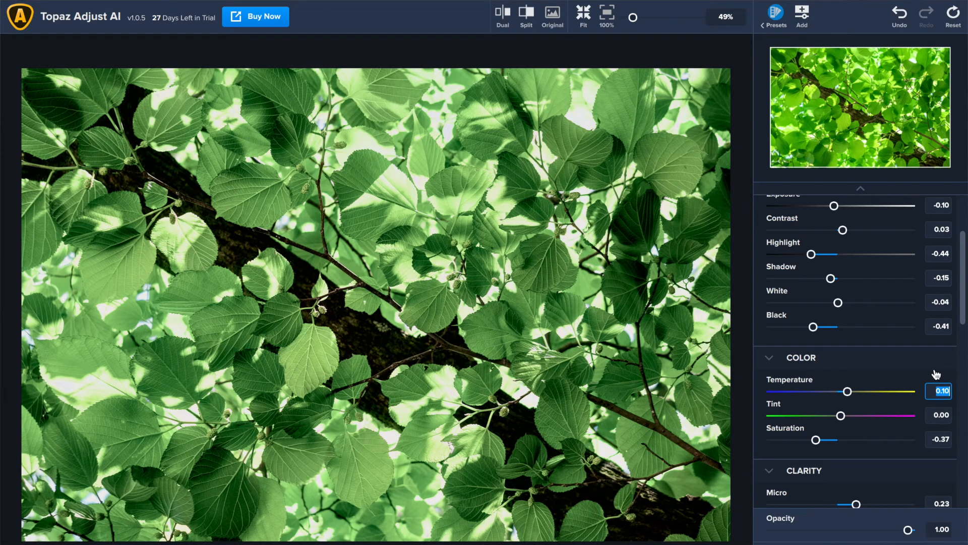
Raise the Clarity settings to Micro 0.71, Low 0.31 and High 0.48
{"action": "scroll", "coordinate": [873, 393], "scroll_direction": "down", "scroll_amount": 5}
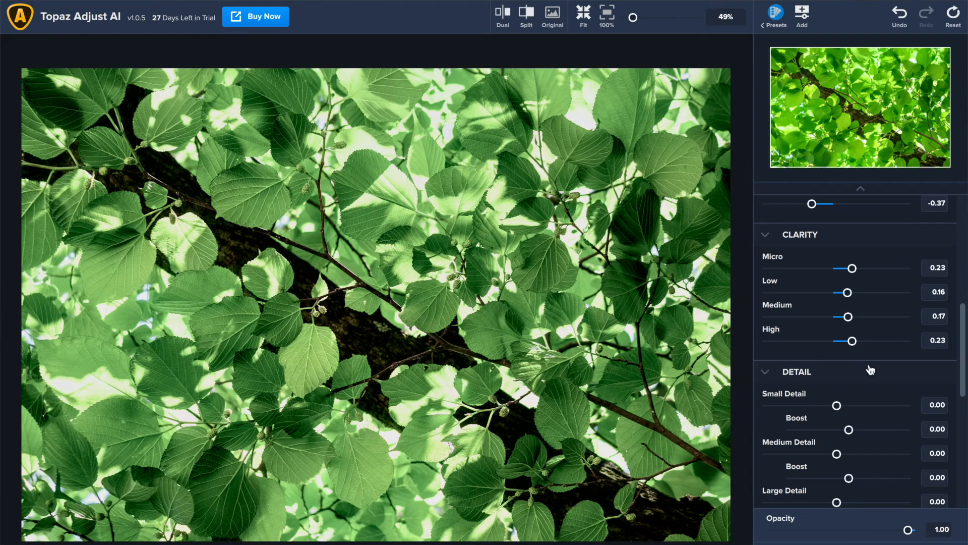
{"action": "scroll", "coordinate": [892, 395], "scroll_direction": "down", "scroll_amount": 1}
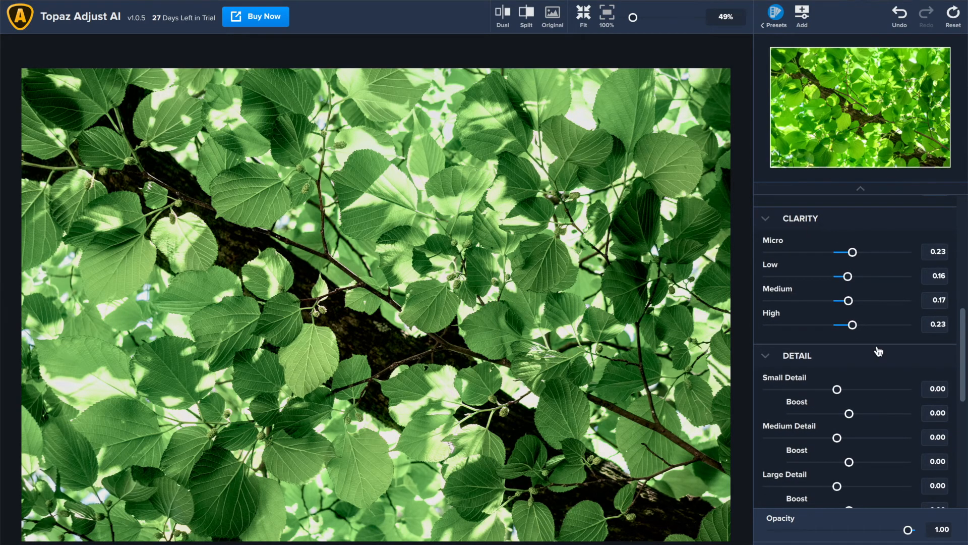
{"action": "left_click_drag", "start_coordinate": [854, 252], "coordinate": [884, 262]}
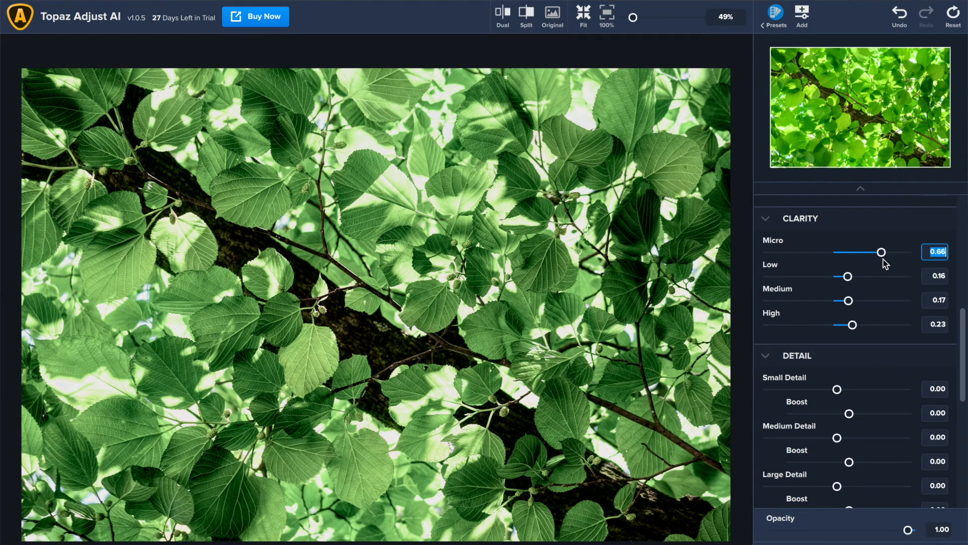
{"action": "left_click_drag", "start_coordinate": [884, 258], "coordinate": [887, 259]}
{"action": "left_click_drag", "start_coordinate": [848, 279], "coordinate": [859, 282]}
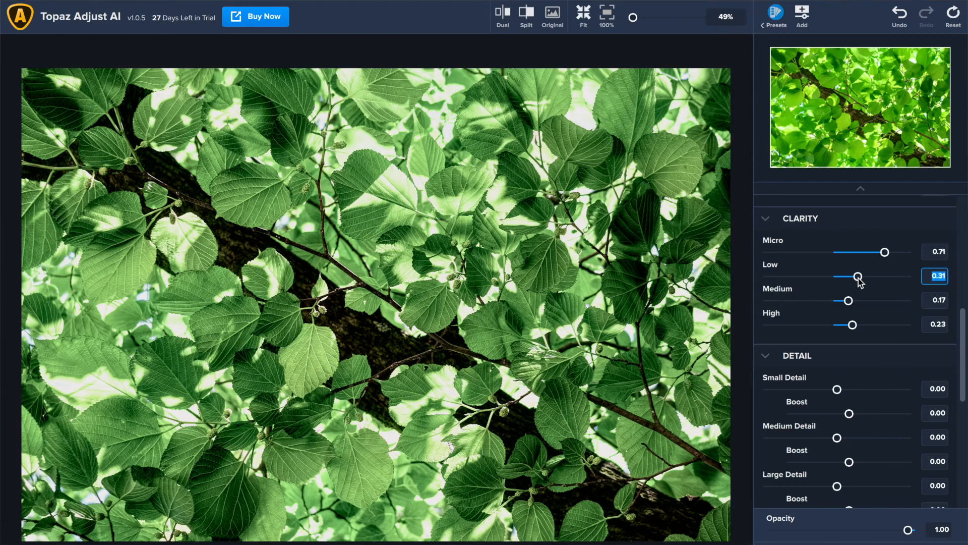
{"action": "left_click_drag", "start_coordinate": [855, 327], "coordinate": [872, 329]}
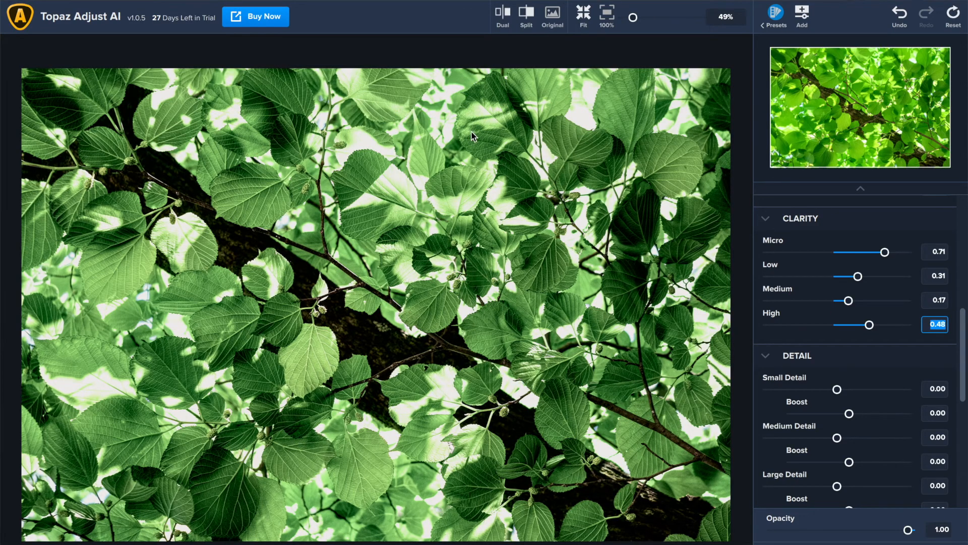
At 100% view, set Small Detail to -0.41, Large Detail to 0.38 and the Large Detail Boost to -0.31
{"action": "scroll", "coordinate": [885, 327], "scroll_direction": "down", "scroll_amount": 2}
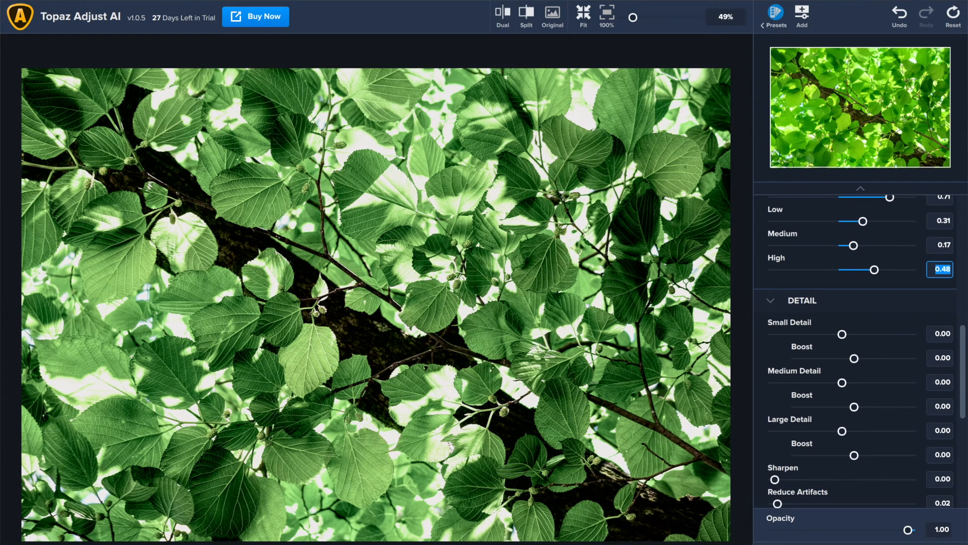
{"action": "left_click", "coordinate": [605, 20]}
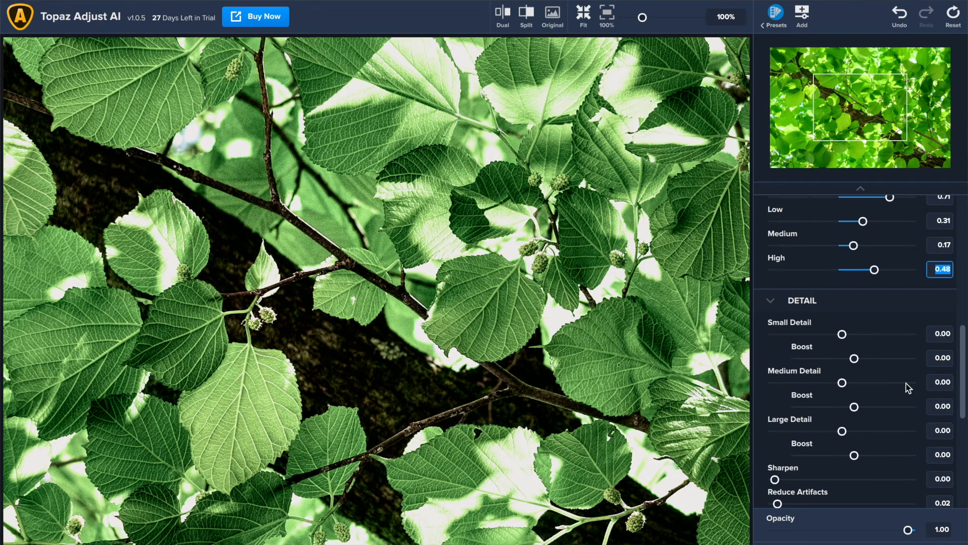
{"action": "left_click", "coordinate": [842, 334]}
{"action": "left_click_drag", "start_coordinate": [844, 335], "coordinate": [815, 341]}
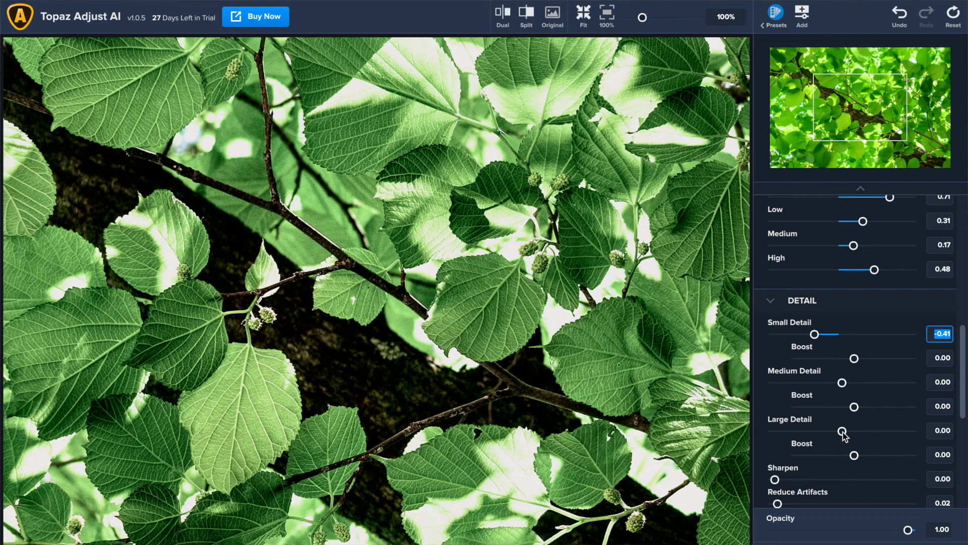
{"action": "left_click_drag", "start_coordinate": [842, 431], "coordinate": [868, 438]}
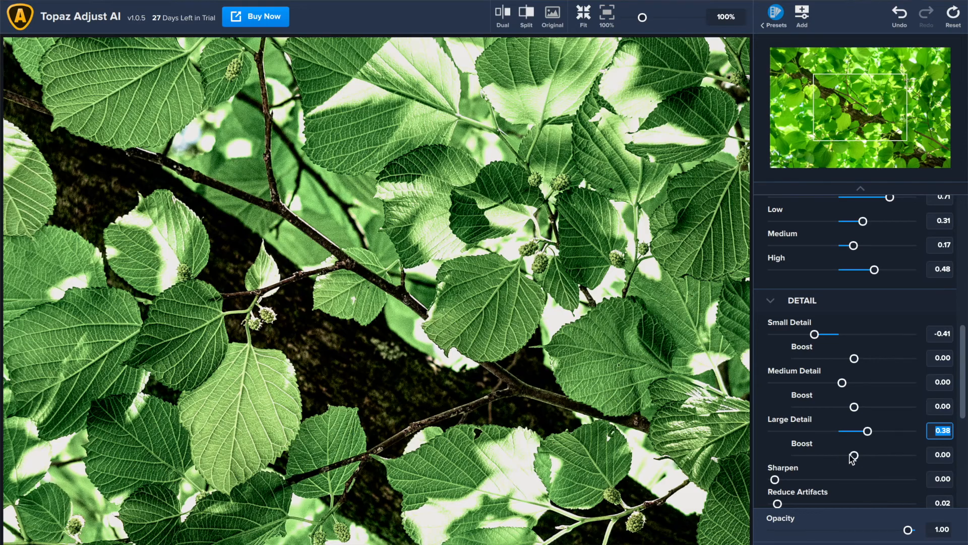
{"action": "left_click_drag", "start_coordinate": [856, 457], "coordinate": [835, 462]}
Review the remaining adjustments, and with the whole photo in view try Auto Adjust AI set to Off and to HDR Style
{"action": "scroll", "coordinate": [812, 500], "scroll_direction": "down", "scroll_amount": 1}
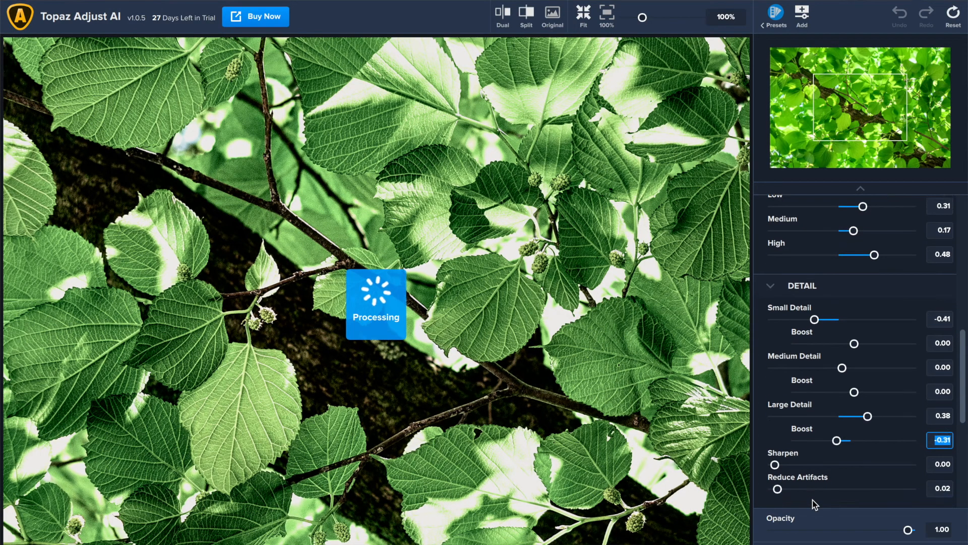
{"action": "scroll", "coordinate": [813, 500], "scroll_direction": "down", "scroll_amount": 3}
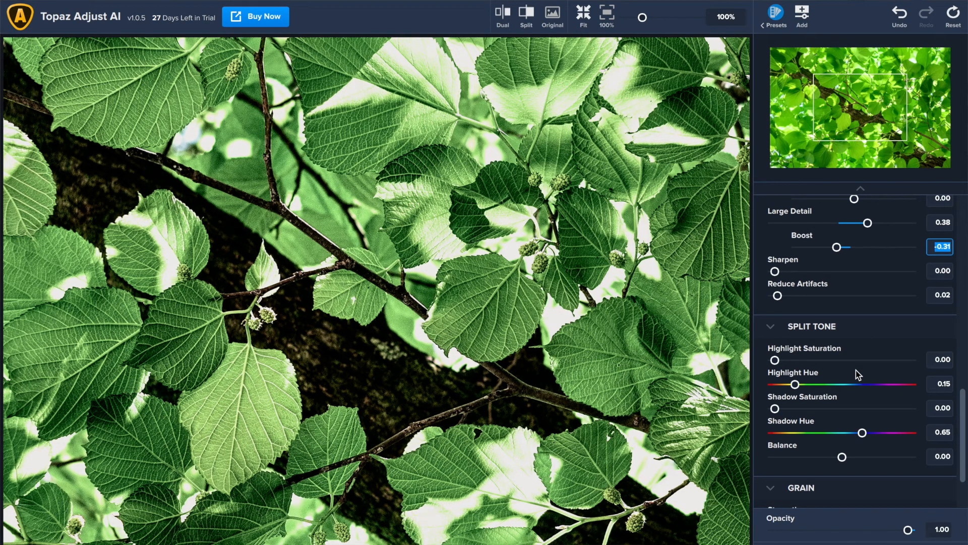
{"action": "scroll", "coordinate": [856, 373], "scroll_direction": "down", "scroll_amount": 1}
{"action": "scroll", "coordinate": [864, 402], "scroll_direction": "down", "scroll_amount": 2}
{"action": "scroll", "coordinate": [863, 405], "scroll_direction": "up", "scroll_amount": 15}
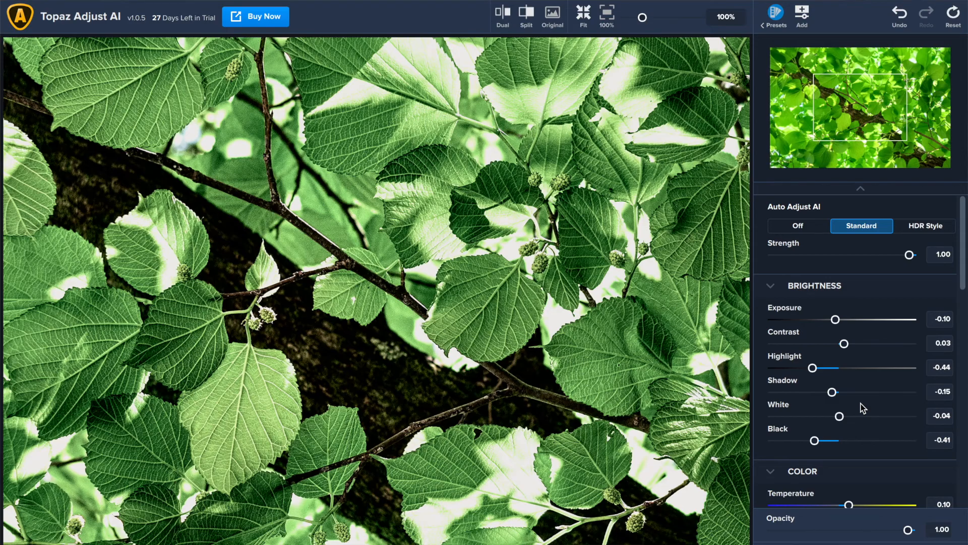
{"action": "left_click", "coordinate": [590, 15]}
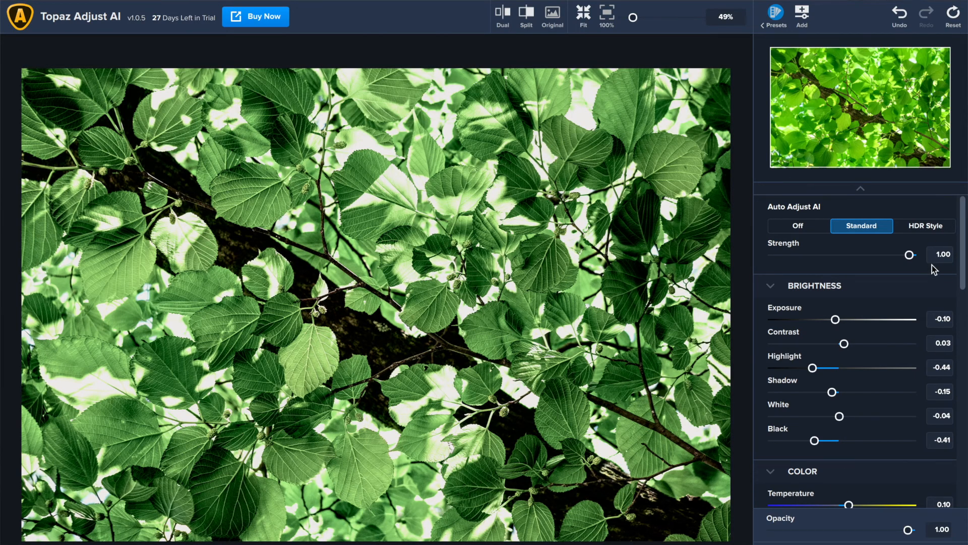
{"action": "left_click", "coordinate": [796, 227]}
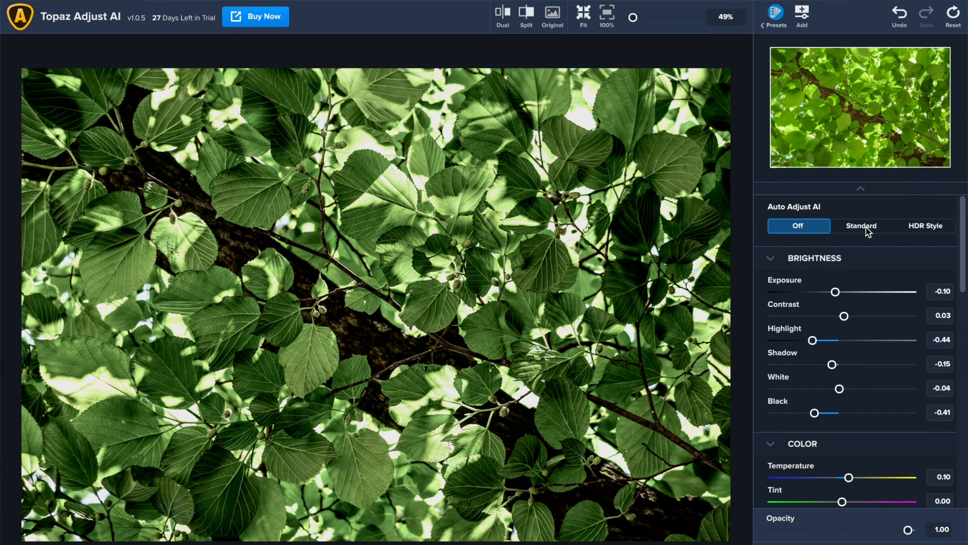
{"action": "left_click", "coordinate": [933, 225]}
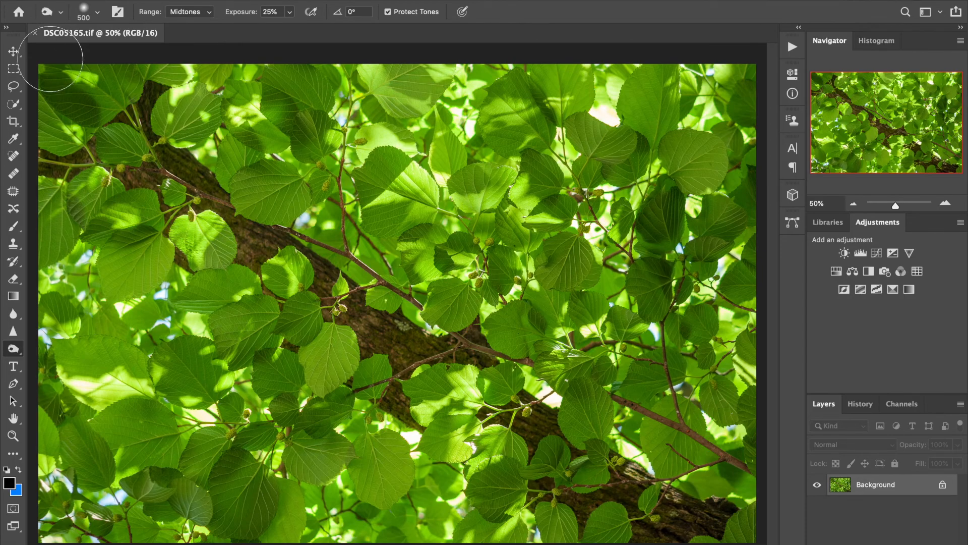
Close DSC05165.tif in Photoshop and switch to Adobe Bridge showing the adjust ai folder
{"action": "left_click", "coordinate": [35, 33]}
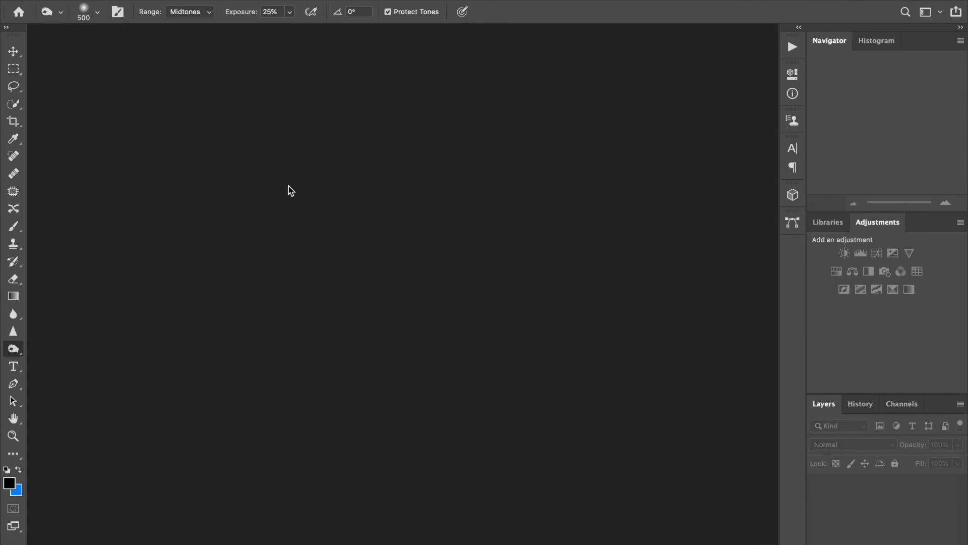
{"action": "left_click", "coordinate": [408, 537]}
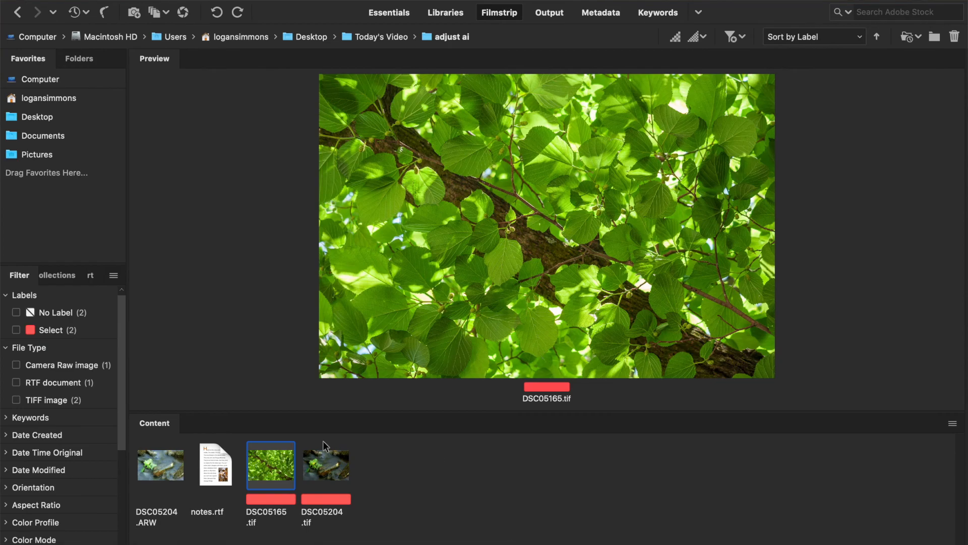
Open DSC05204.tif from Bridge in Photoshop and launch the Topaz Adjust AI filter on it
{"action": "double_click", "coordinate": [326, 463]}
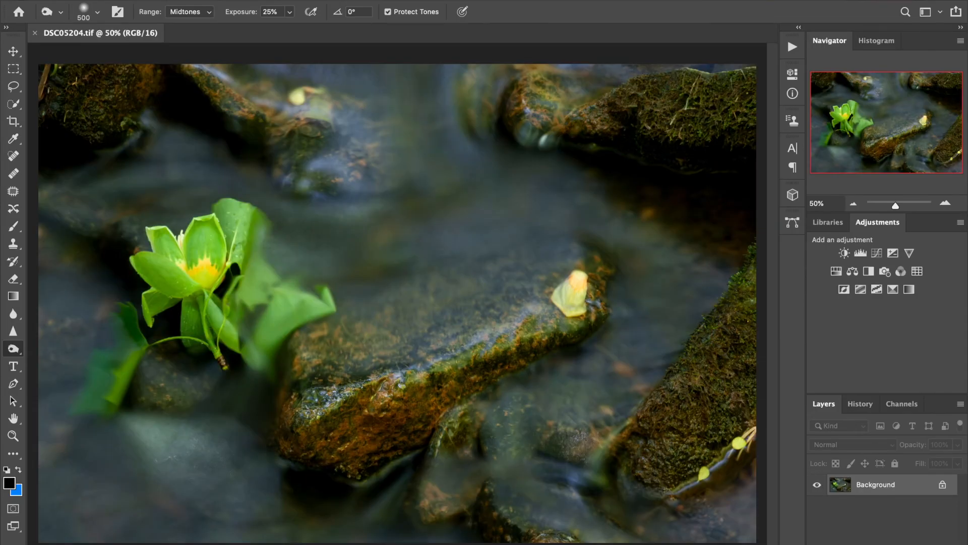
{"action": "left_click", "coordinate": [313, 0]}
{"action": "mouse_move", "coordinate": [321, 280]}
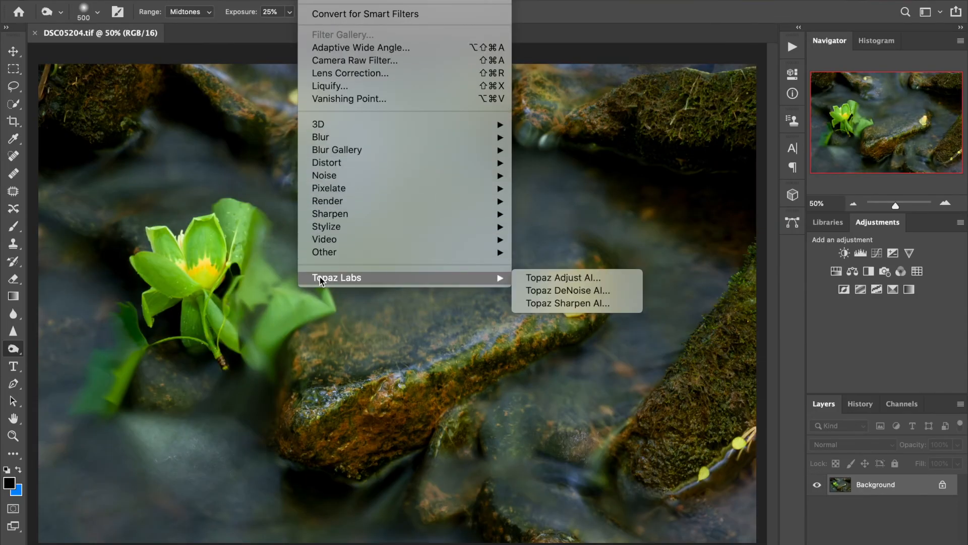
{"action": "left_click", "coordinate": [531, 276]}
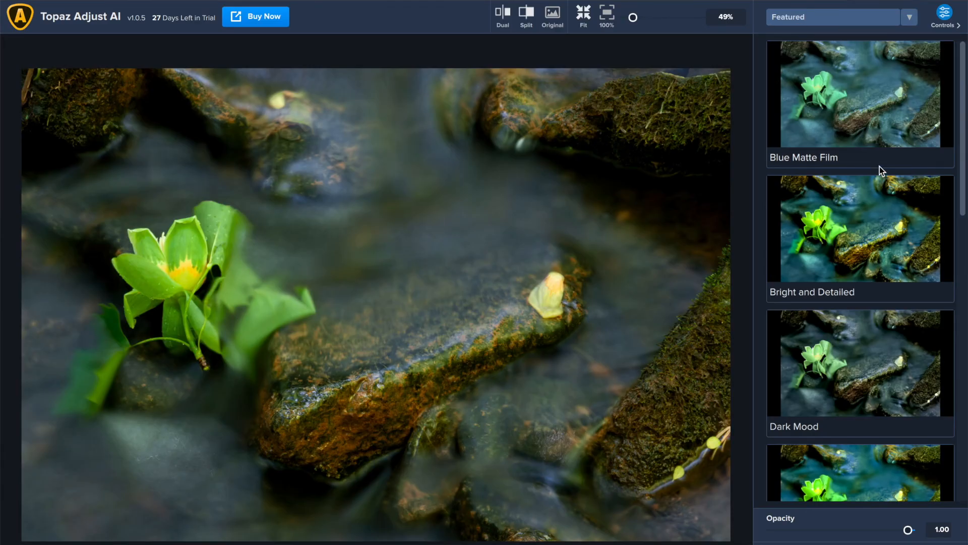
Show the Soft Effects presets and apply B&W Soft Light to the stream photo
{"action": "left_click", "coordinate": [868, 21]}
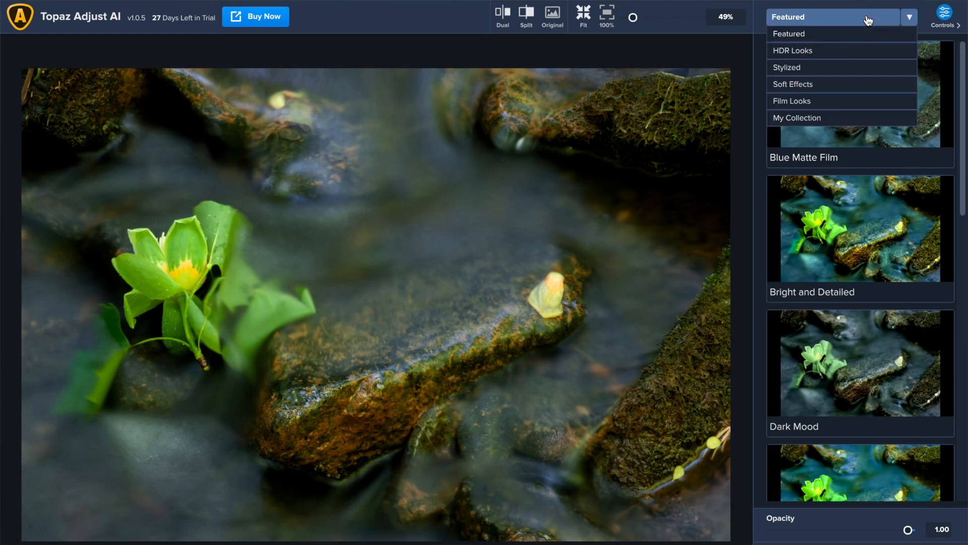
{"action": "left_click", "coordinate": [822, 84]}
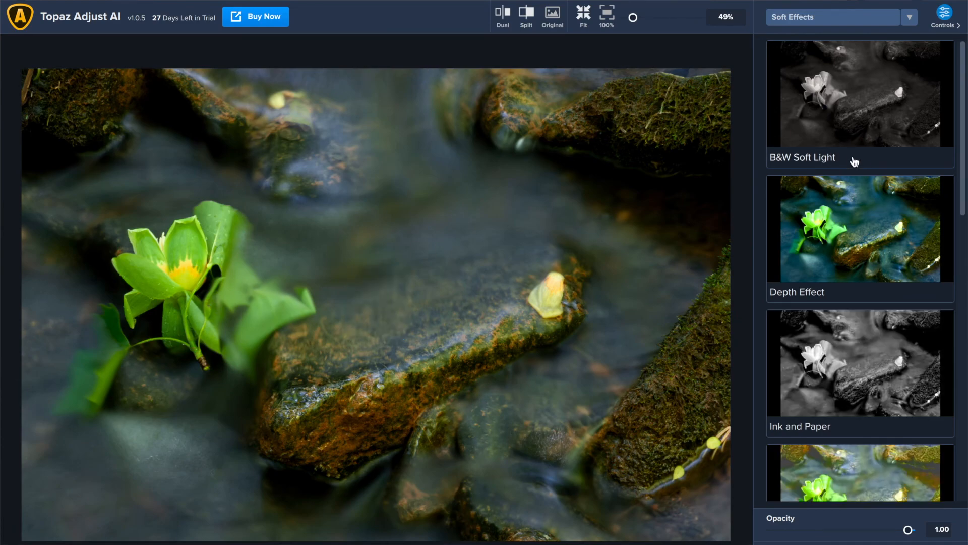
{"action": "left_click", "coordinate": [819, 94]}
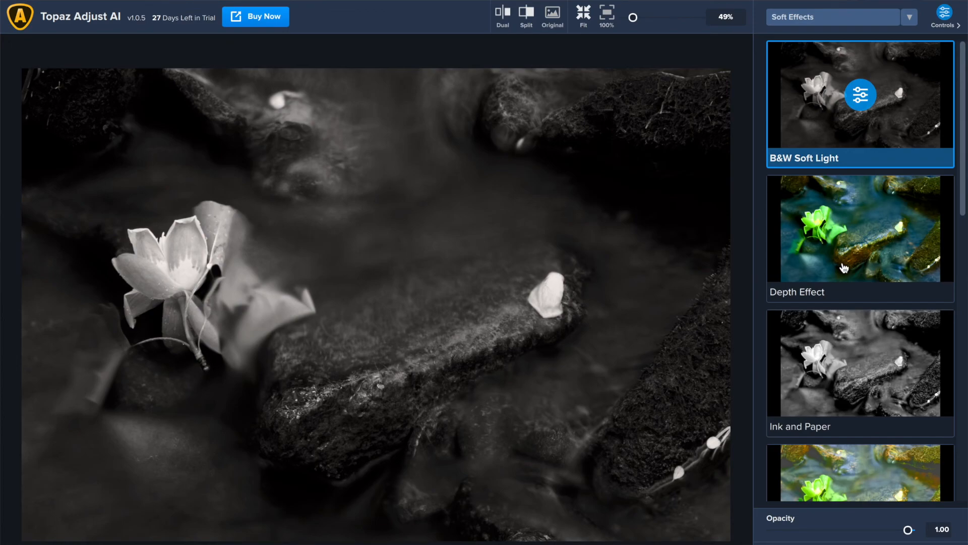
Look through the previews of the other Soft Effects presets, from Depth Effect to Soft Sepia, and return to B&W Soft Light
{"action": "scroll", "coordinate": [843, 267], "scroll_direction": "down", "scroll_amount": 12}
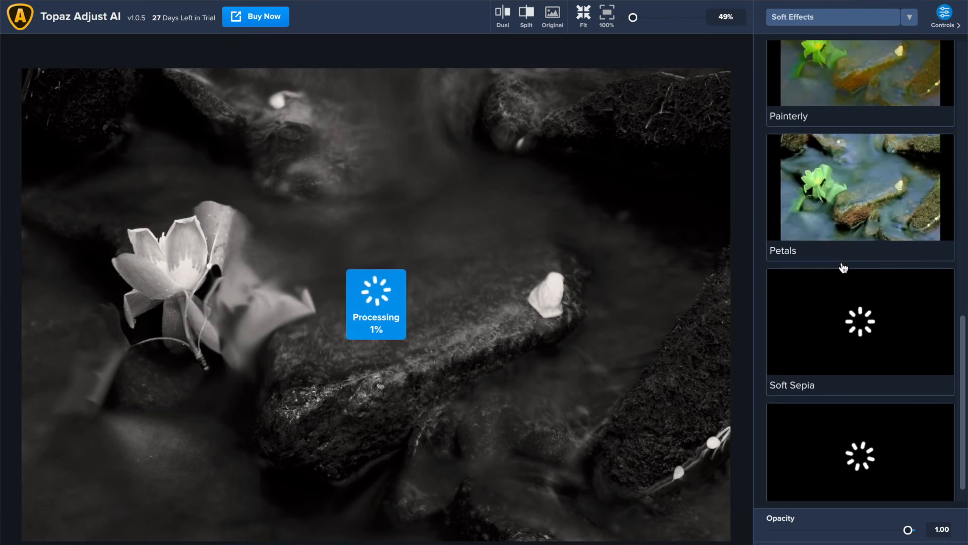
{"action": "scroll", "coordinate": [875, 215], "scroll_direction": "up", "scroll_amount": 10}
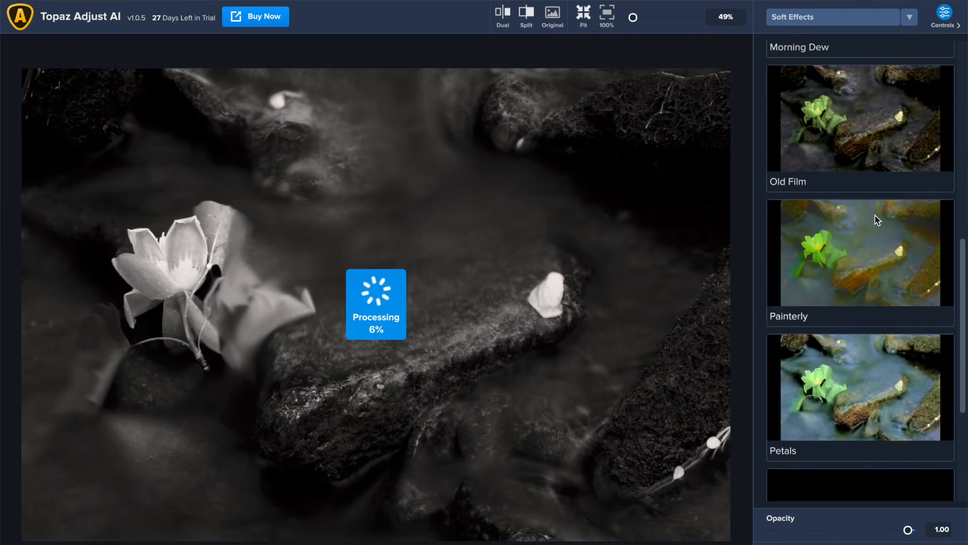
{"action": "scroll", "coordinate": [876, 215], "scroll_direction": "up", "scroll_amount": 1}
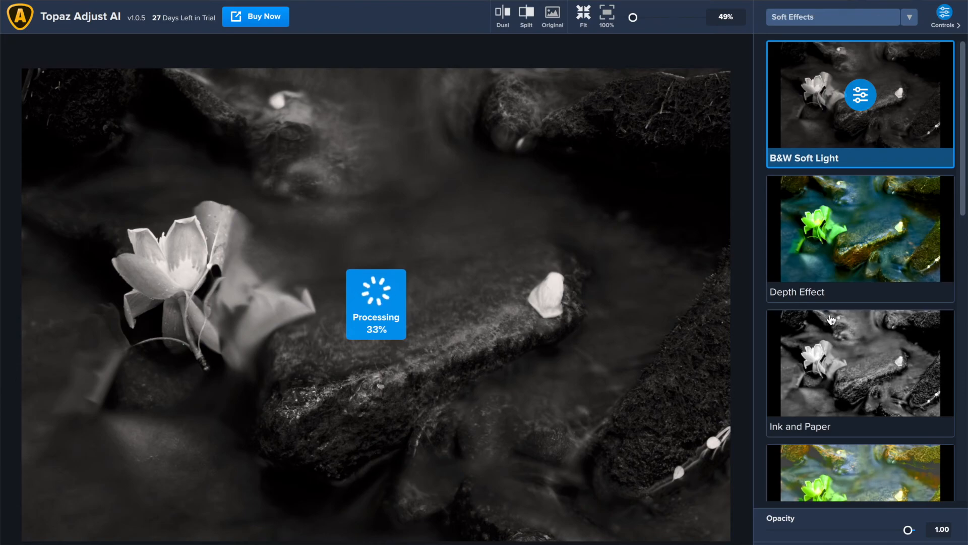
{"action": "scroll", "coordinate": [831, 318], "scroll_direction": "down", "scroll_amount": 3}
{"action": "scroll", "coordinate": [831, 319], "scroll_direction": "down", "scroll_amount": 3}
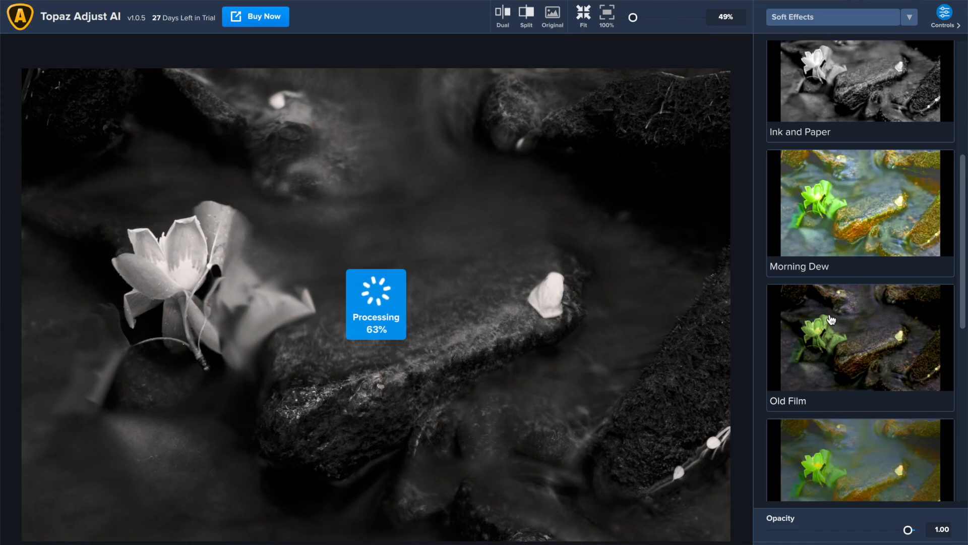
{"action": "scroll", "coordinate": [830, 319], "scroll_direction": "down", "scroll_amount": 2}
{"action": "scroll", "coordinate": [831, 319], "scroll_direction": "down", "scroll_amount": 2}
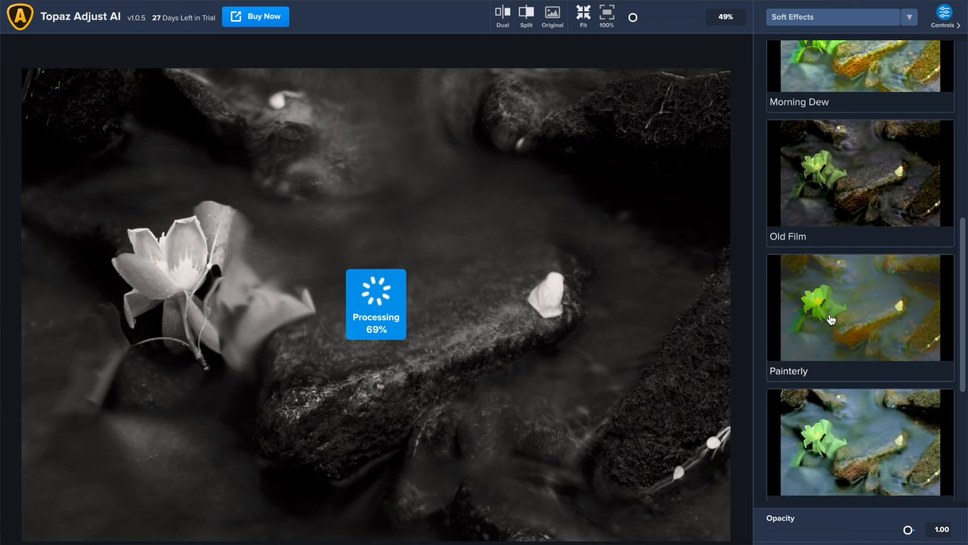
{"action": "scroll", "coordinate": [831, 319], "scroll_direction": "down", "scroll_amount": 1}
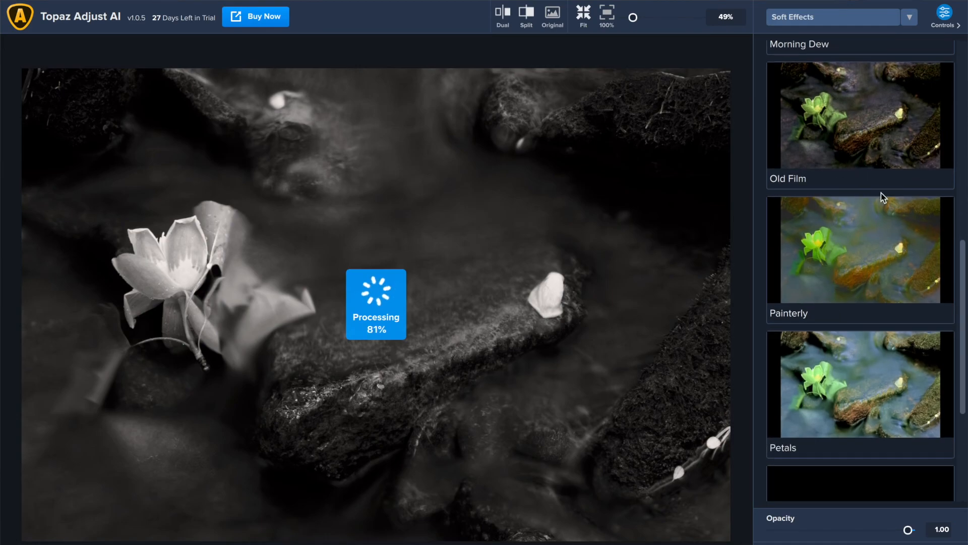
{"action": "scroll", "coordinate": [881, 192], "scroll_direction": "up", "scroll_amount": 10}
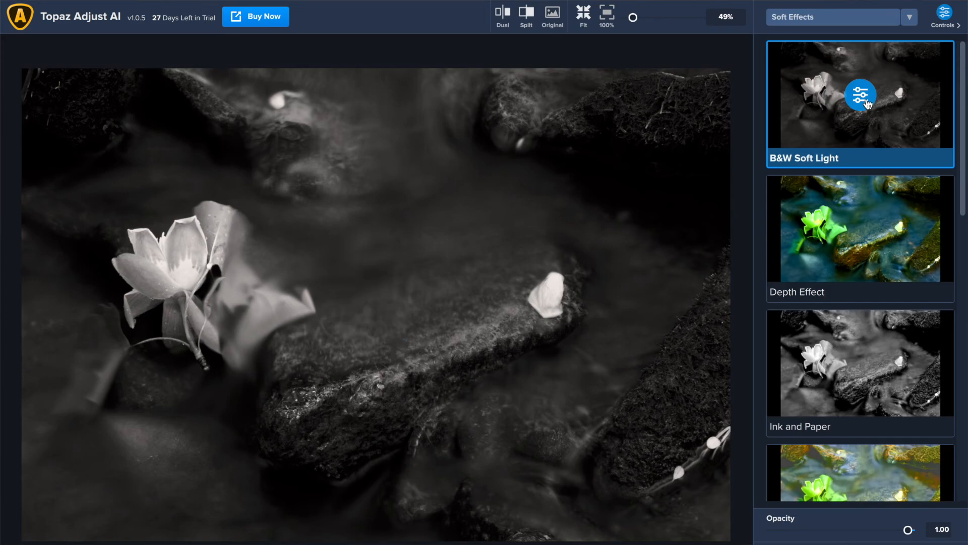
Open the adjustments of B&W Soft Light and set Contrast to 0.50 and Shadow to 0.27
{"action": "left_click", "coordinate": [860, 96]}
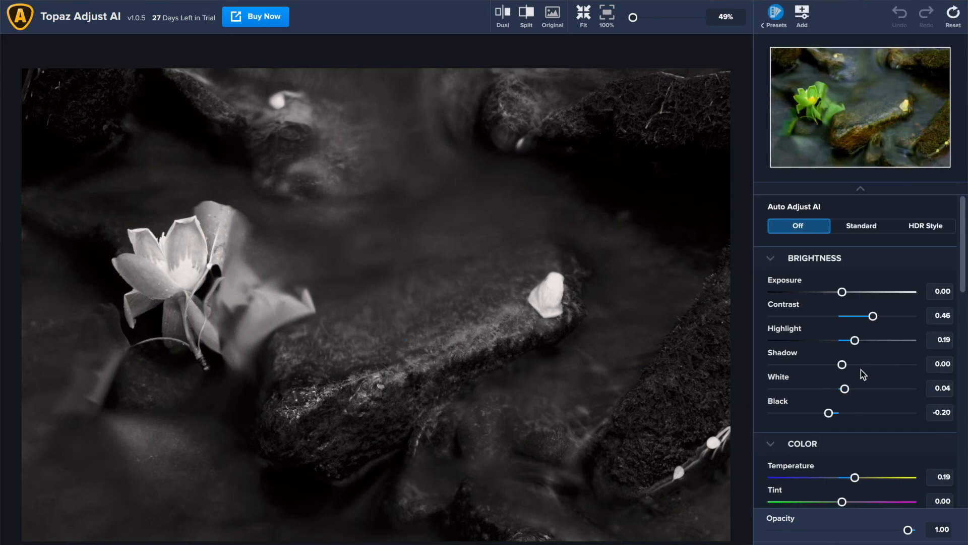
{"action": "left_click_drag", "start_coordinate": [877, 319], "coordinate": [878, 319]}
{"action": "left_click_drag", "start_coordinate": [842, 364], "coordinate": [861, 365]}
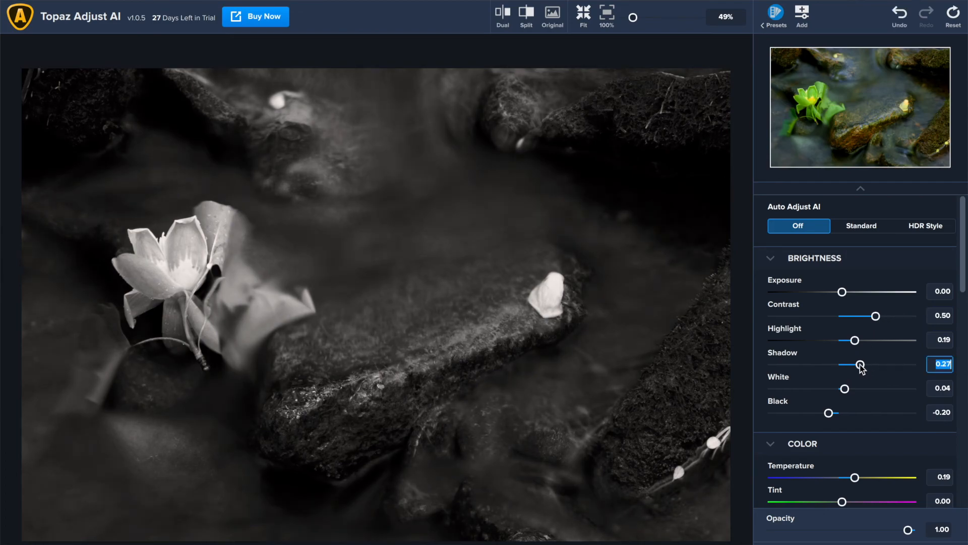
Set the Clarity Micro value to 0.22 and Medium to about -0.34
{"action": "scroll", "coordinate": [862, 431], "scroll_direction": "down", "scroll_amount": 6}
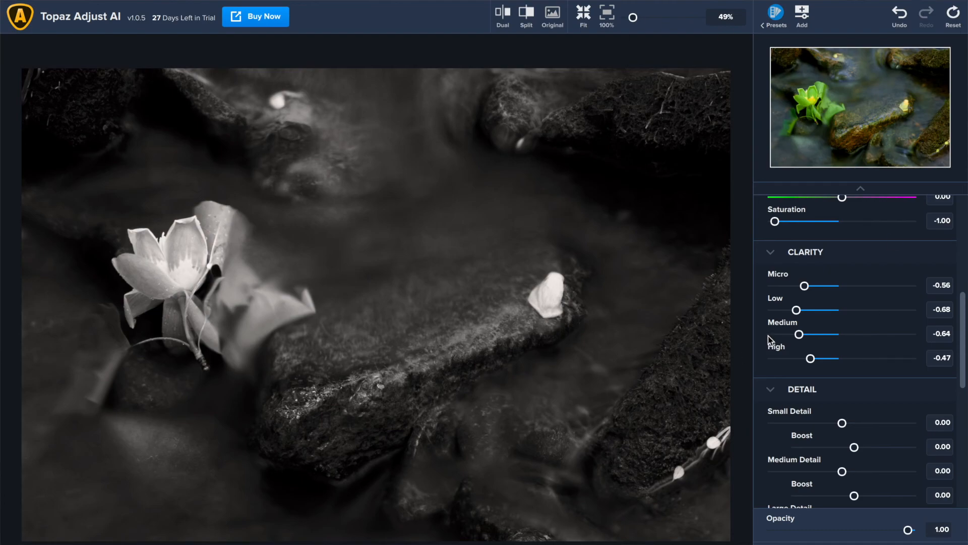
{"action": "left_click_drag", "start_coordinate": [810, 285], "coordinate": [858, 296]}
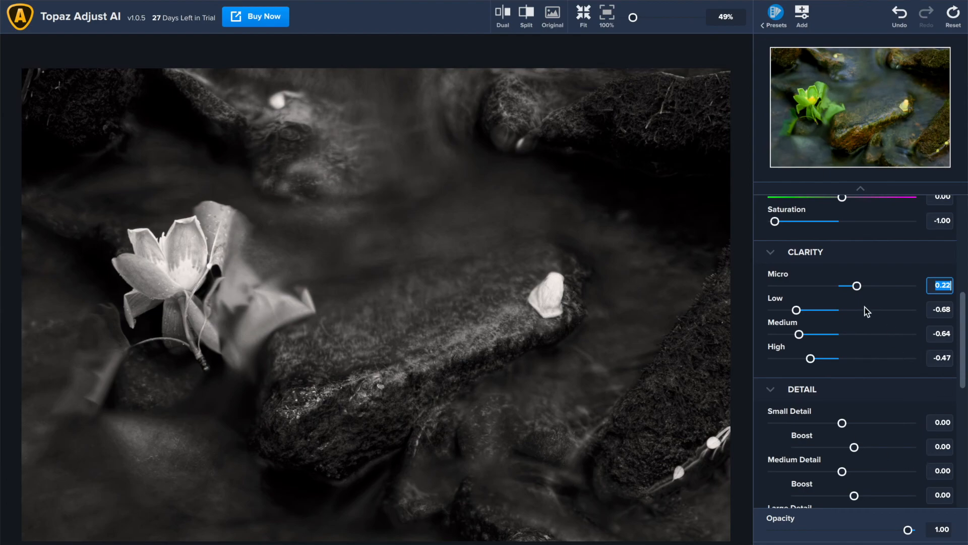
{"action": "left_click_drag", "start_coordinate": [812, 336], "coordinate": [819, 338]}
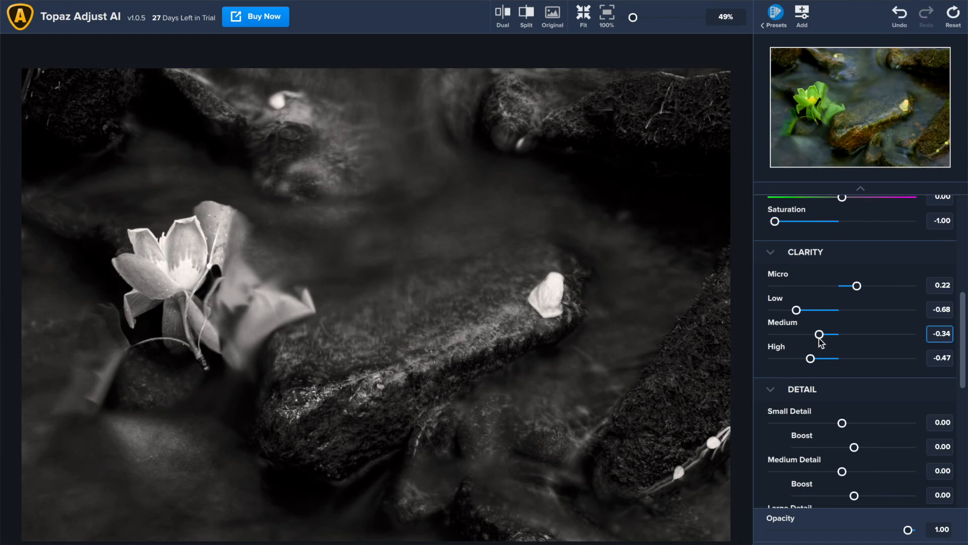
{"action": "left_click_drag", "start_coordinate": [819, 338], "coordinate": [817, 338]}
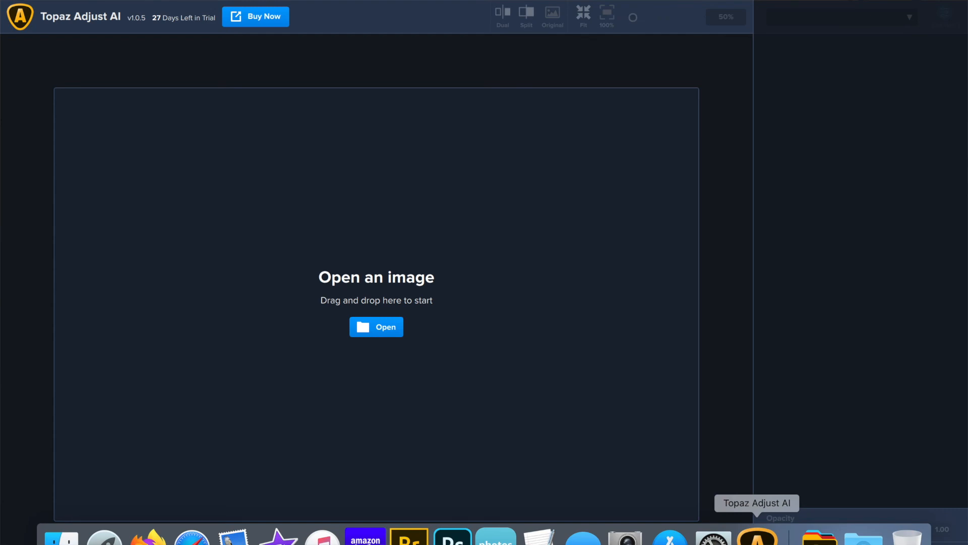
Open DSC05204.ARW in the standalone Topaz Adjust AI and inspect the flower at 100%, then fit the whole photo in view
{"action": "left_click", "coordinate": [384, 325]}
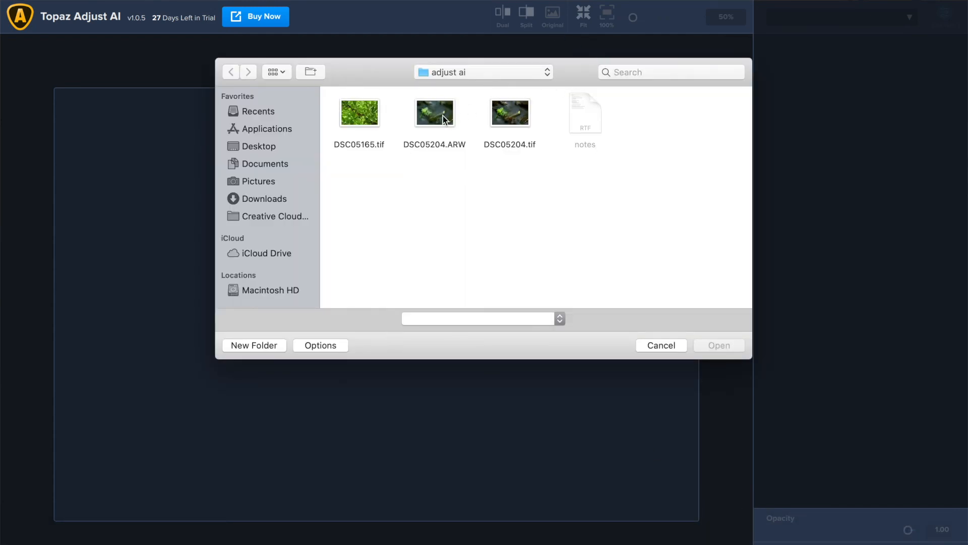
{"action": "left_click", "coordinate": [436, 111]}
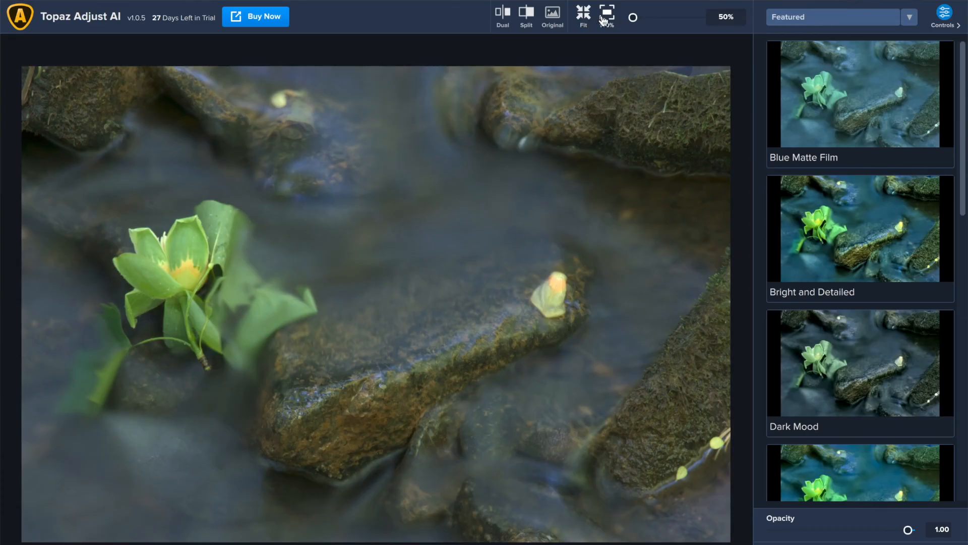
{"action": "left_click", "coordinate": [605, 15]}
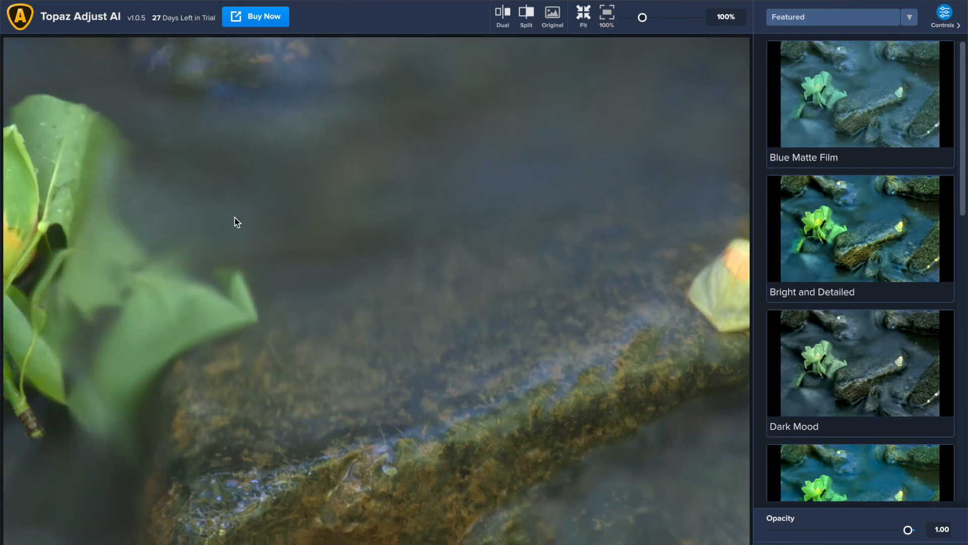
{"action": "left_click_drag", "start_coordinate": [151, 194], "coordinate": [399, 230]}
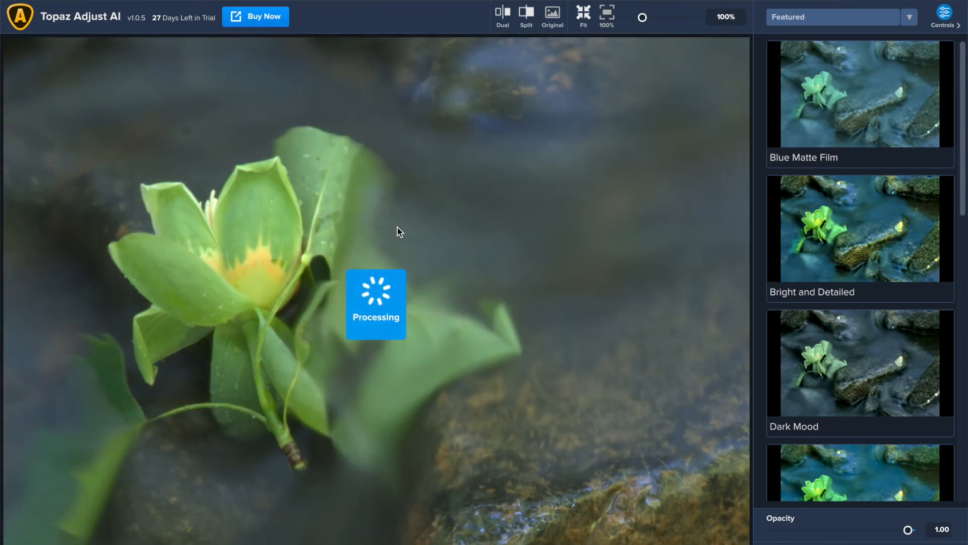
{"action": "left_click_drag", "start_coordinate": [188, 166], "coordinate": [371, 247]}
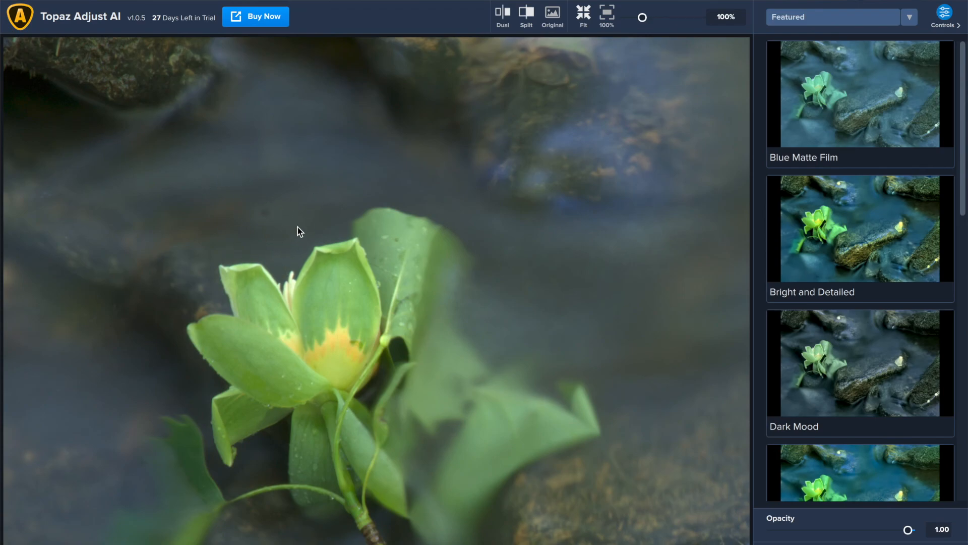
{"action": "left_click", "coordinate": [584, 10]}
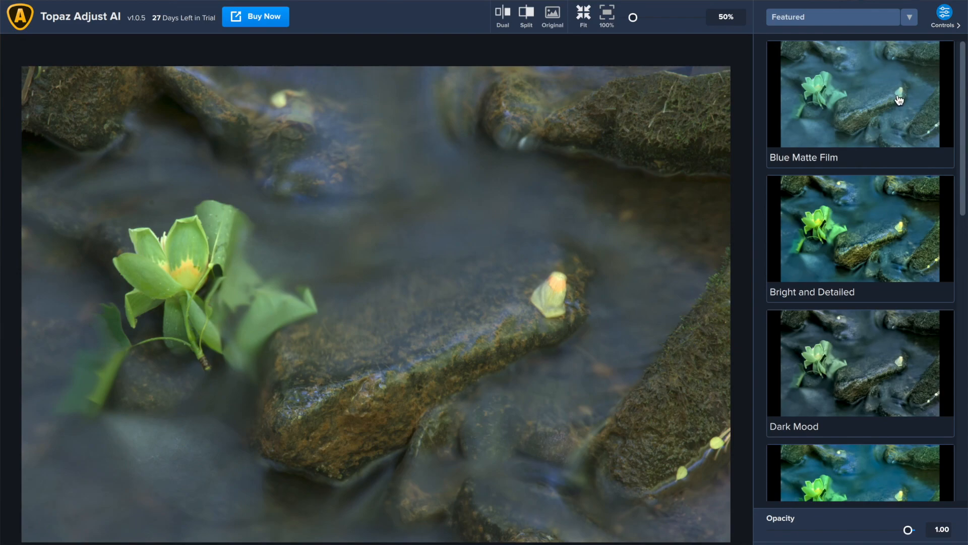
Show the adjustment controls for the raw photo and set Contrast to 0.36, Temperature to 0.20 and Tint to 0.07
{"action": "left_click", "coordinate": [942, 15]}
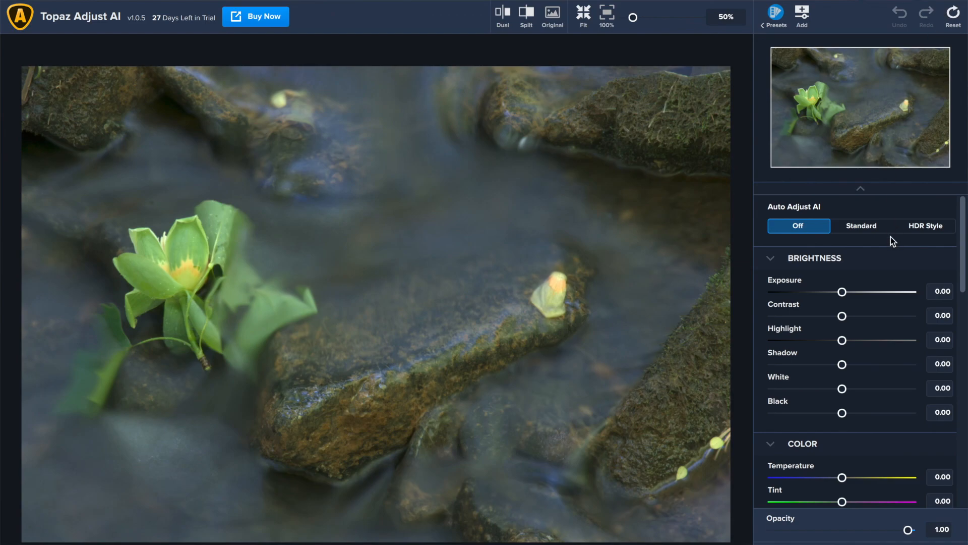
{"action": "scroll", "coordinate": [890, 237], "scroll_direction": "down", "scroll_amount": 1}
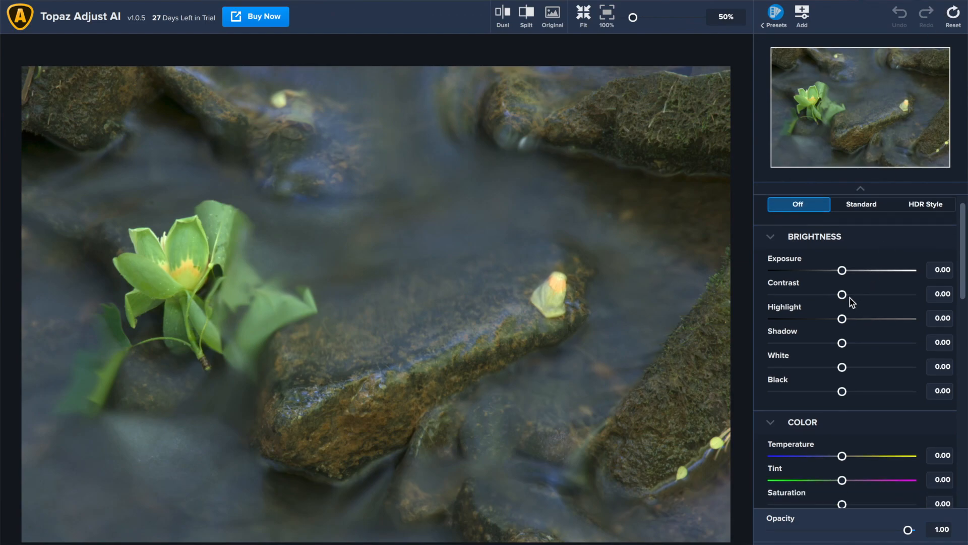
{"action": "mouse_move", "coordinate": [850, 298]}
{"action": "left_mouse_down"}
{"action": "mouse_move", "coordinate": [879, 299]}
{"action": "mouse_move", "coordinate": [867, 301]}
{"action": "left_mouse_up"}
{"action": "left_click_drag", "start_coordinate": [841, 456], "coordinate": [856, 461]}
{"action": "scroll", "coordinate": [859, 474], "scroll_direction": "down", "scroll_amount": 1}
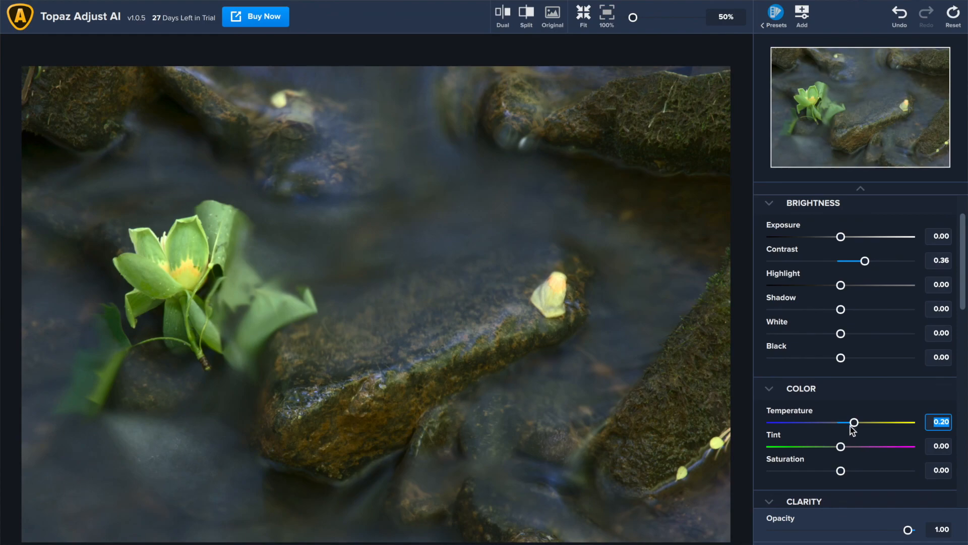
{"action": "left_click", "coordinate": [841, 446]}
{"action": "left_click_drag", "start_coordinate": [842, 447], "coordinate": [845, 450]}
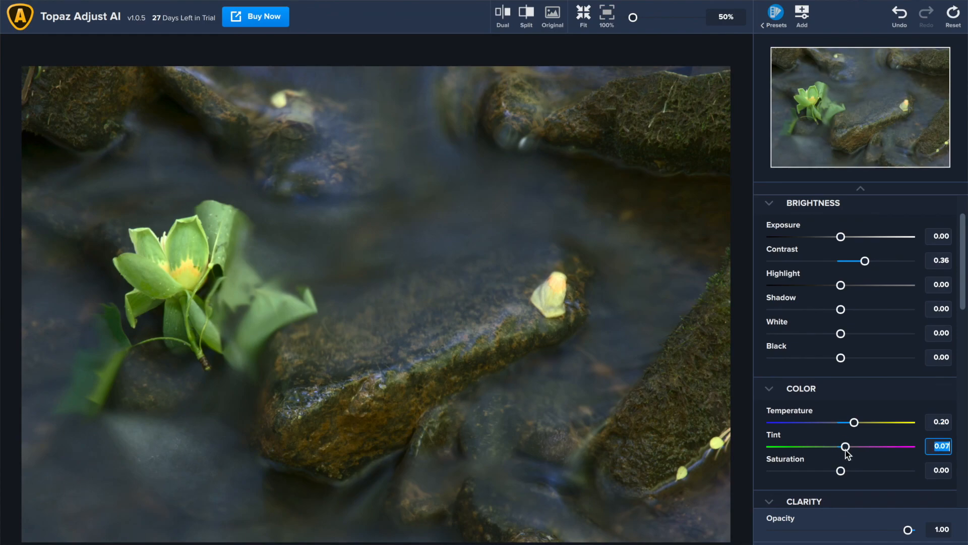
Set the raw photo's Clarity to Micro 0.19 and Medium 0.13
{"action": "scroll", "coordinate": [880, 438], "scroll_direction": "down", "scroll_amount": 5}
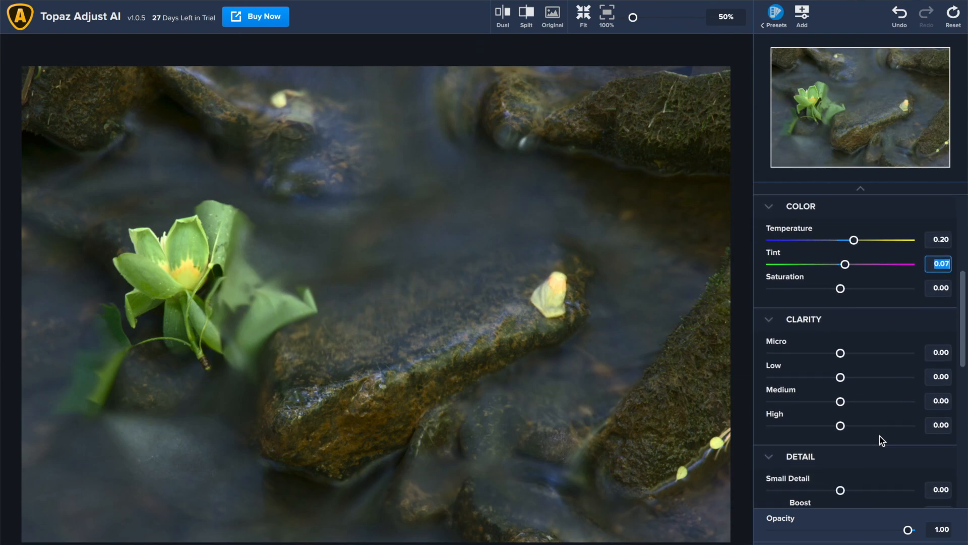
{"action": "left_click_drag", "start_coordinate": [849, 354], "coordinate": [854, 356]}
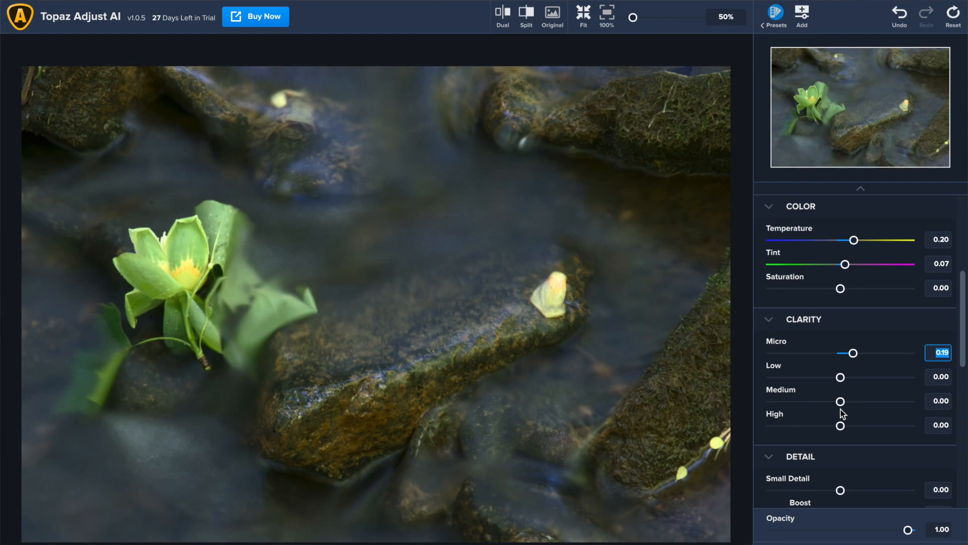
{"action": "left_click_drag", "start_coordinate": [844, 404], "coordinate": [854, 411]}
With the flower viewed at 100%, set Small Detail to 0.19 and check the effect on the surrounding water
{"action": "left_click", "coordinate": [606, 15]}
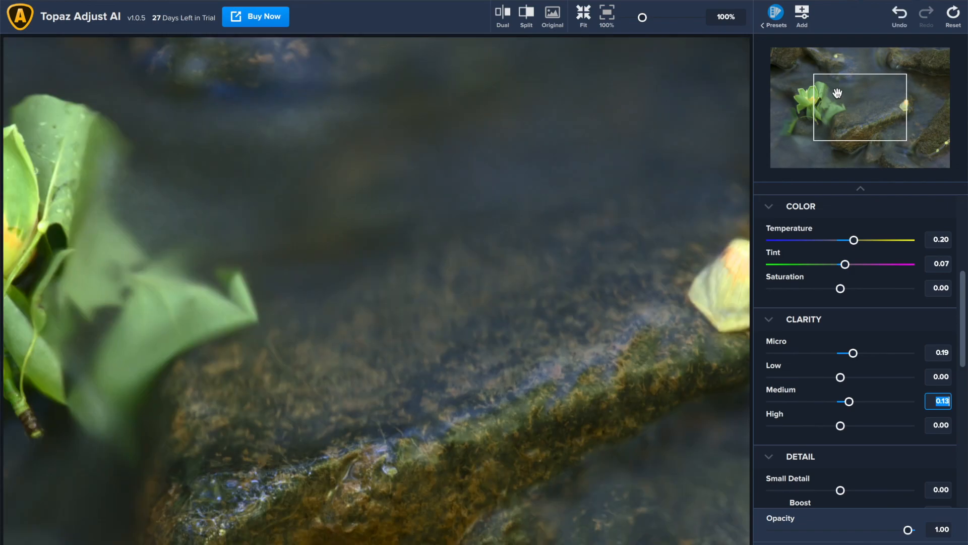
{"action": "left_click_drag", "start_coordinate": [835, 94], "coordinate": [809, 101]}
{"action": "scroll", "coordinate": [852, 386], "scroll_direction": "down", "scroll_amount": 3}
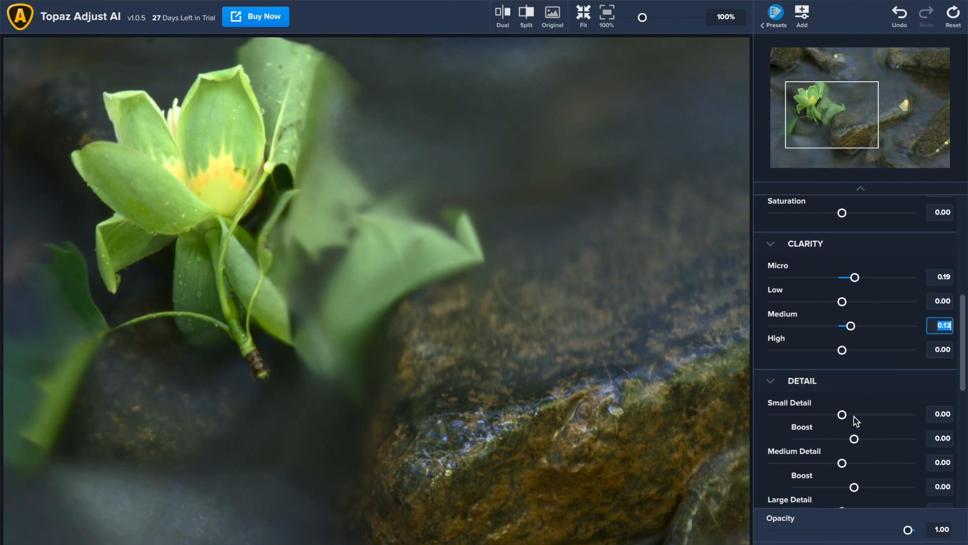
{"action": "left_click", "coordinate": [854, 415]}
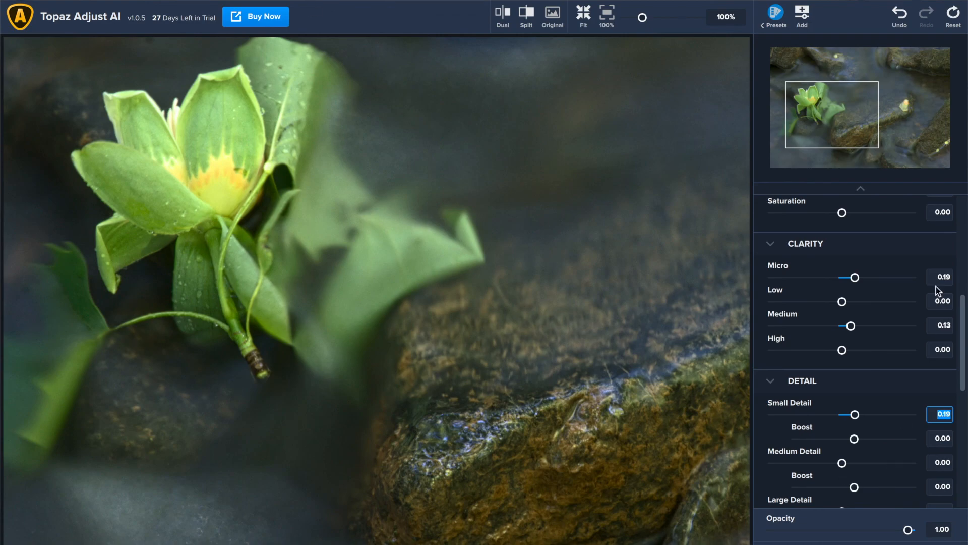
{"action": "left_click_drag", "start_coordinate": [867, 108], "coordinate": [889, 82]}
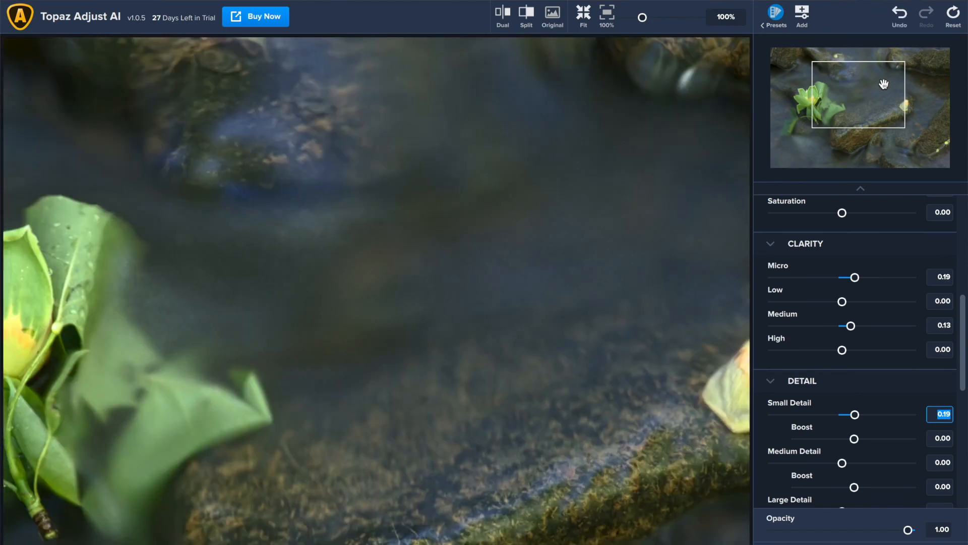
Inspect the water and rocks beside the flower at 100% and set Medium Detail to 0.18
{"action": "left_click_drag", "start_coordinate": [883, 84], "coordinate": [898, 70]}
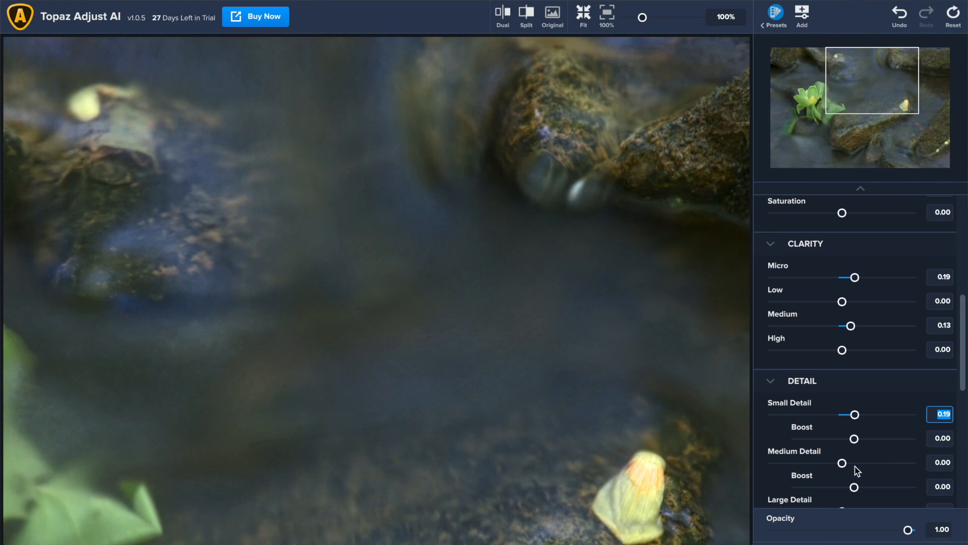
{"action": "key", "text": "Tab"}
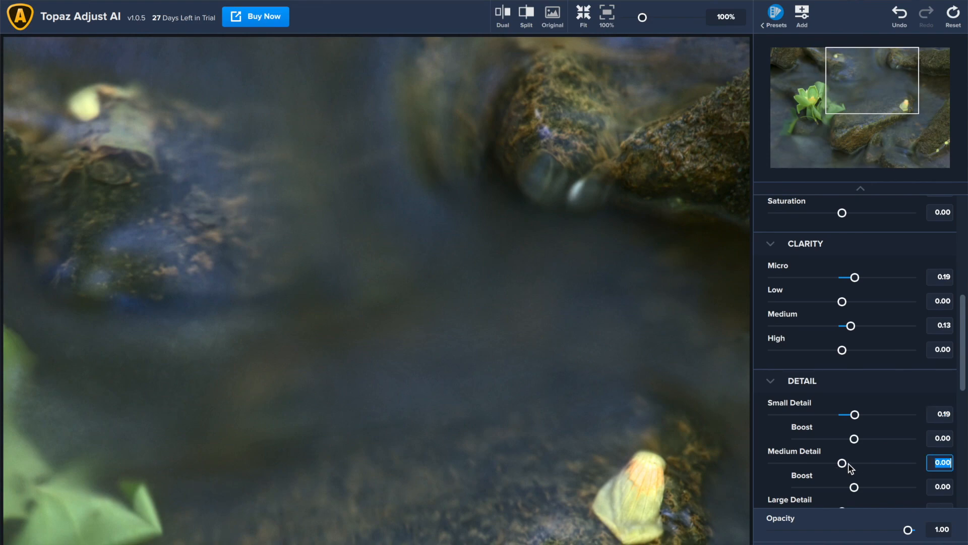
{"action": "left_click_drag", "start_coordinate": [848, 464], "coordinate": [860, 464]}
Try the Grain Strength adjustment on the raw photo and return it to 0.00
{"action": "scroll", "coordinate": [860, 465], "scroll_direction": "down", "scroll_amount": 5}
{"action": "scroll", "coordinate": [860, 465], "scroll_direction": "down", "scroll_amount": 3}
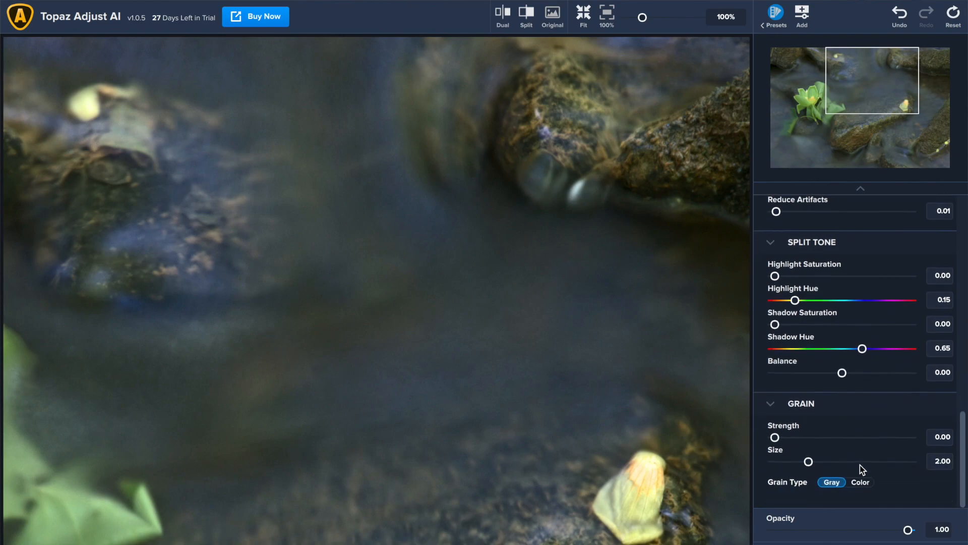
{"action": "left_click_drag", "start_coordinate": [775, 438], "coordinate": [746, 435]}
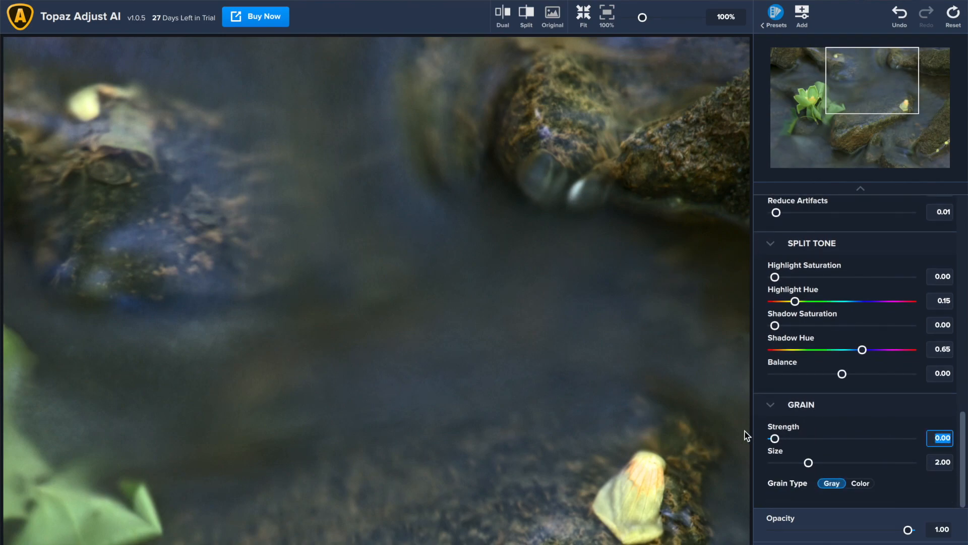
Fit the whole photo in view and fine-tune its color with Temperature 0.15 and Saturation -0.03
{"action": "scroll", "coordinate": [874, 415], "scroll_direction": "up", "scroll_amount": 10}
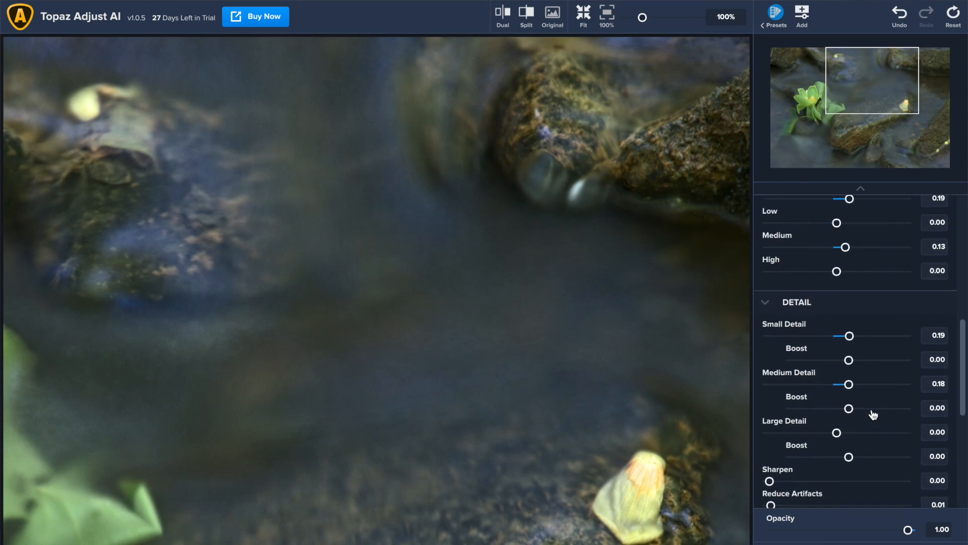
{"action": "left_click", "coordinate": [583, 13]}
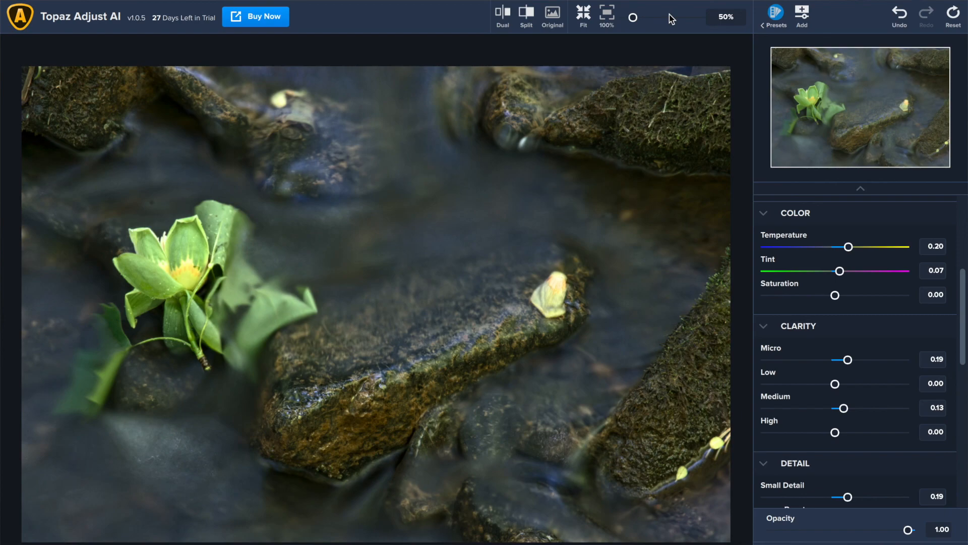
{"action": "scroll", "coordinate": [798, 261], "scroll_direction": "up", "scroll_amount": 3}
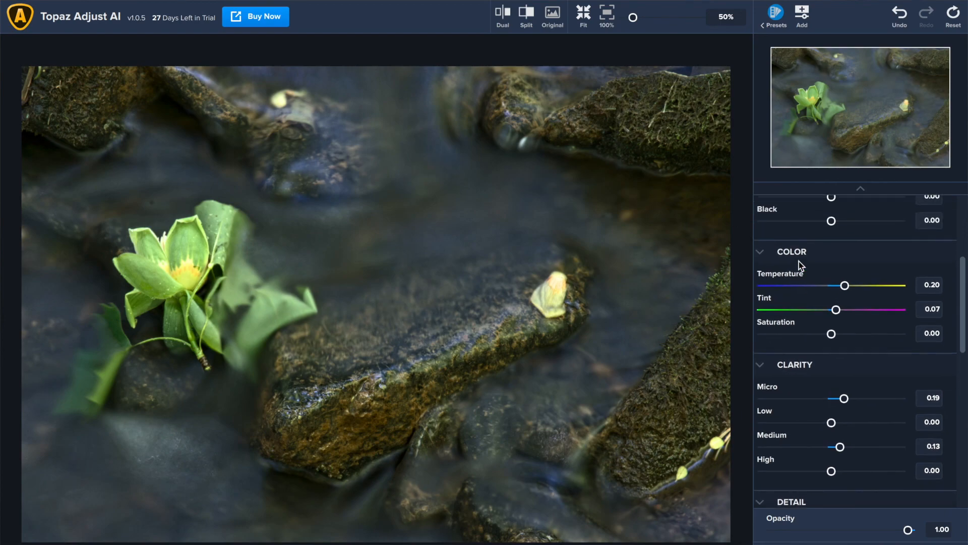
{"action": "scroll", "coordinate": [798, 261], "scroll_direction": "up", "scroll_amount": 1}
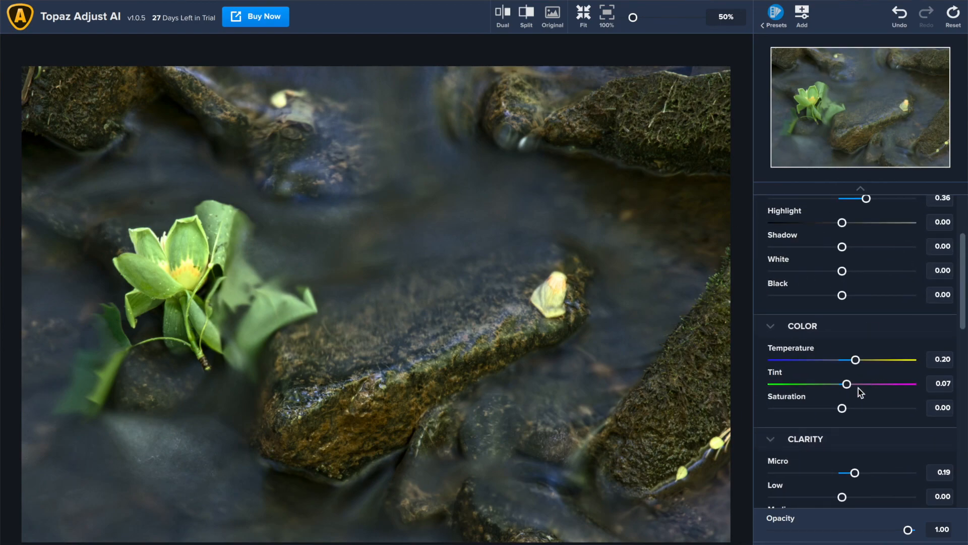
{"action": "scroll", "coordinate": [859, 349], "scroll_direction": "up", "scroll_amount": 1}
{"action": "left_click_drag", "start_coordinate": [852, 393], "coordinate": [853, 393]}
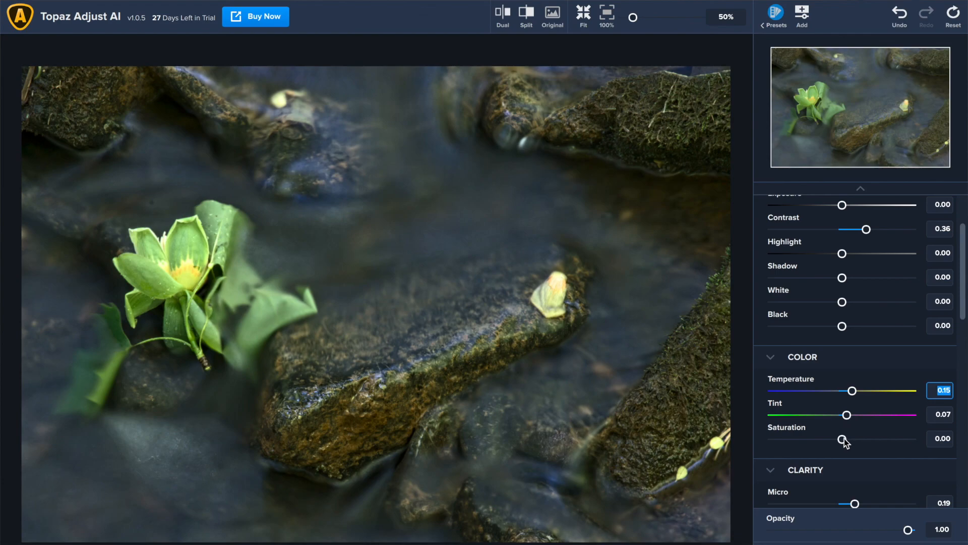
{"action": "left_click_drag", "start_coordinate": [841, 441], "coordinate": [840, 442]}
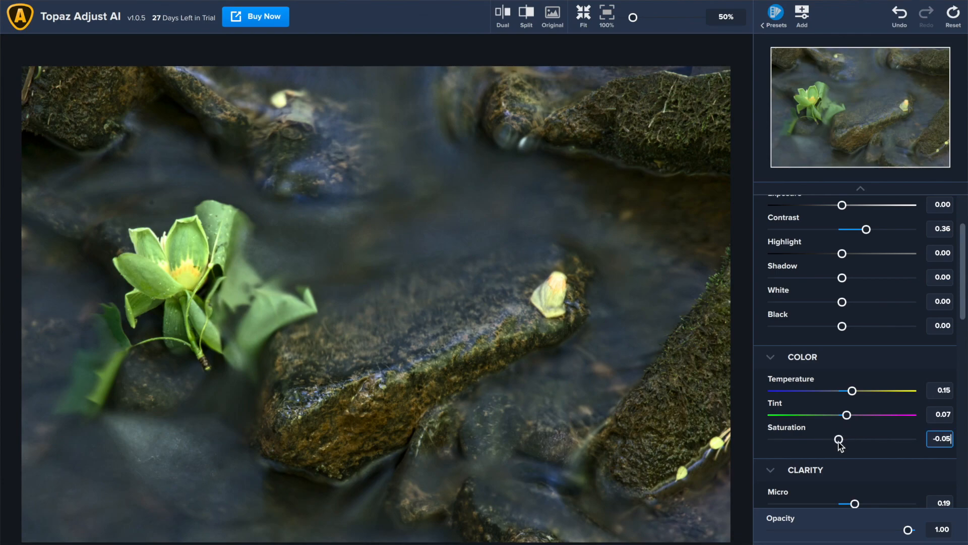
{"action": "left_click_drag", "start_coordinate": [835, 438], "coordinate": [840, 444]}
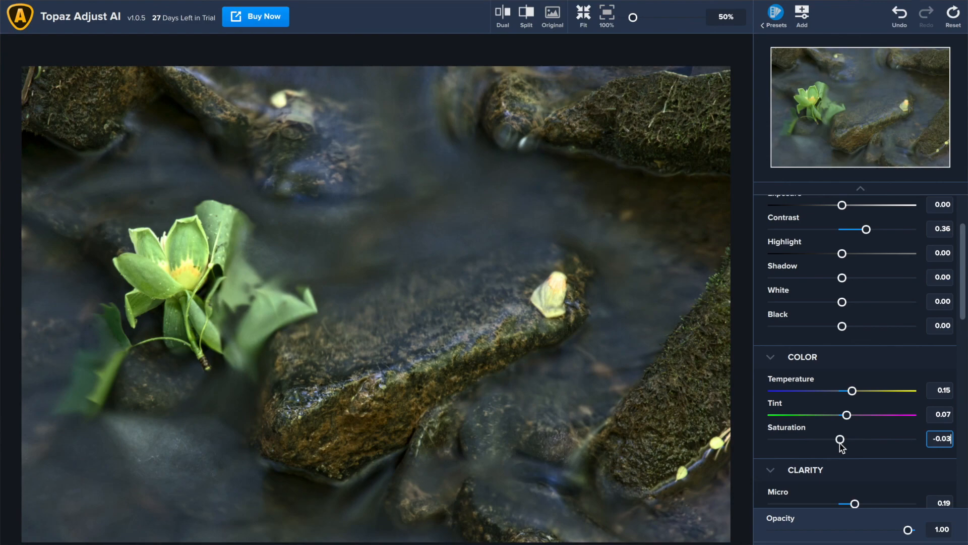